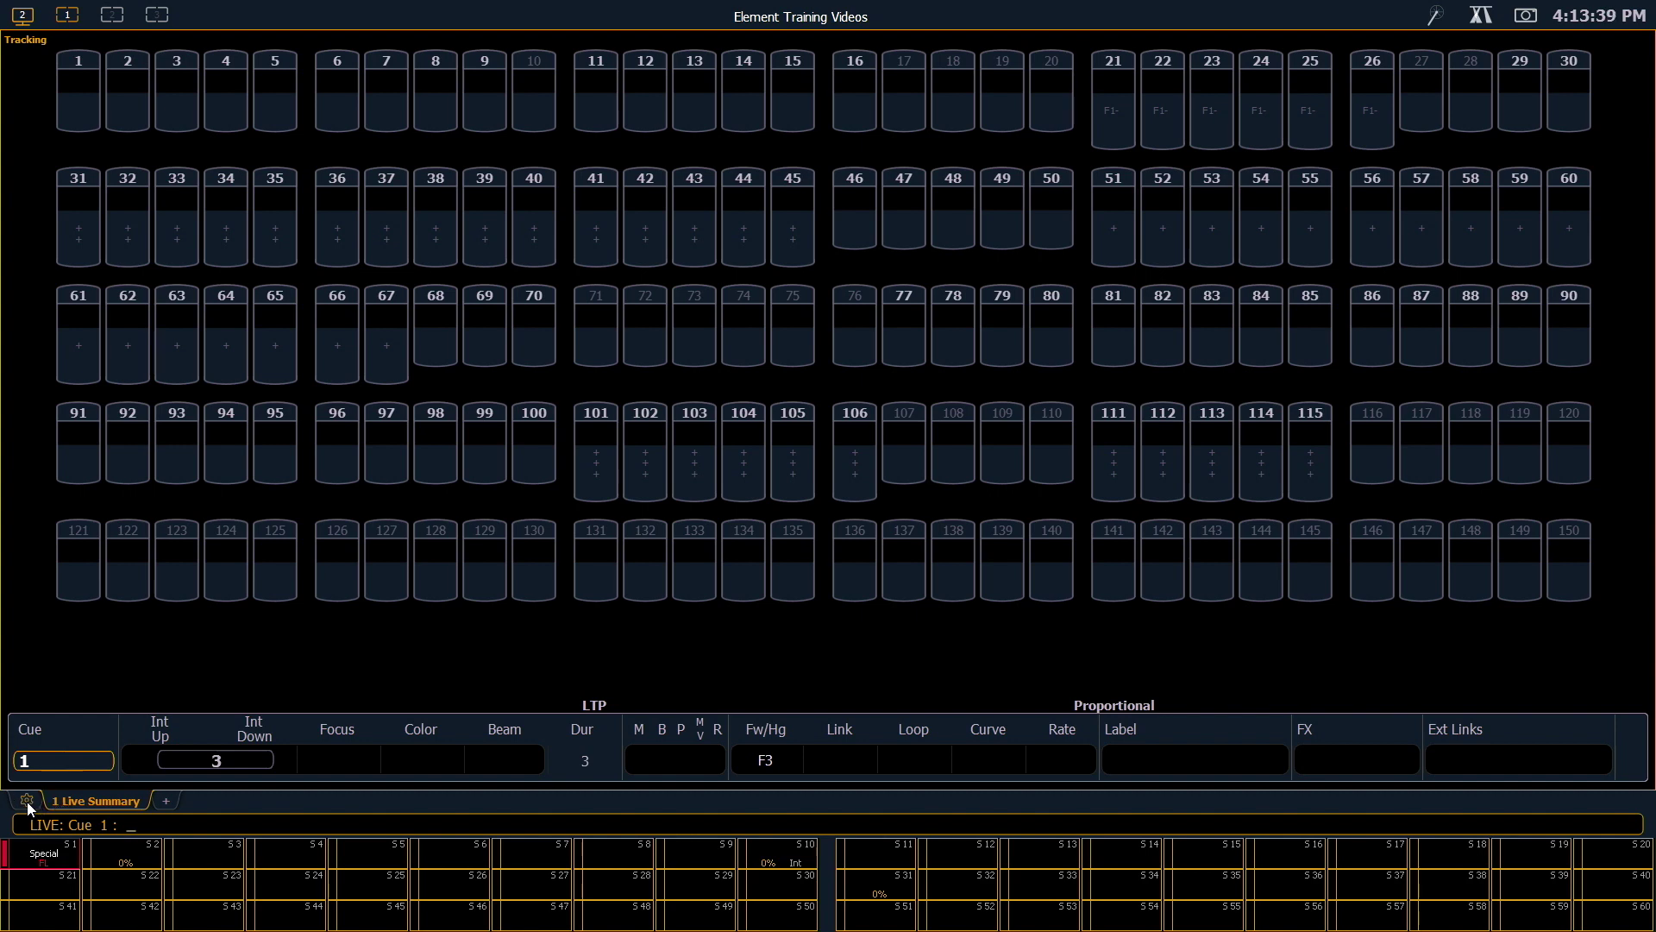
# Toggle Suppress Target Status Bar on and off twice in the Live Summary options, leaving it off.
pyautogui.click(26, 802)
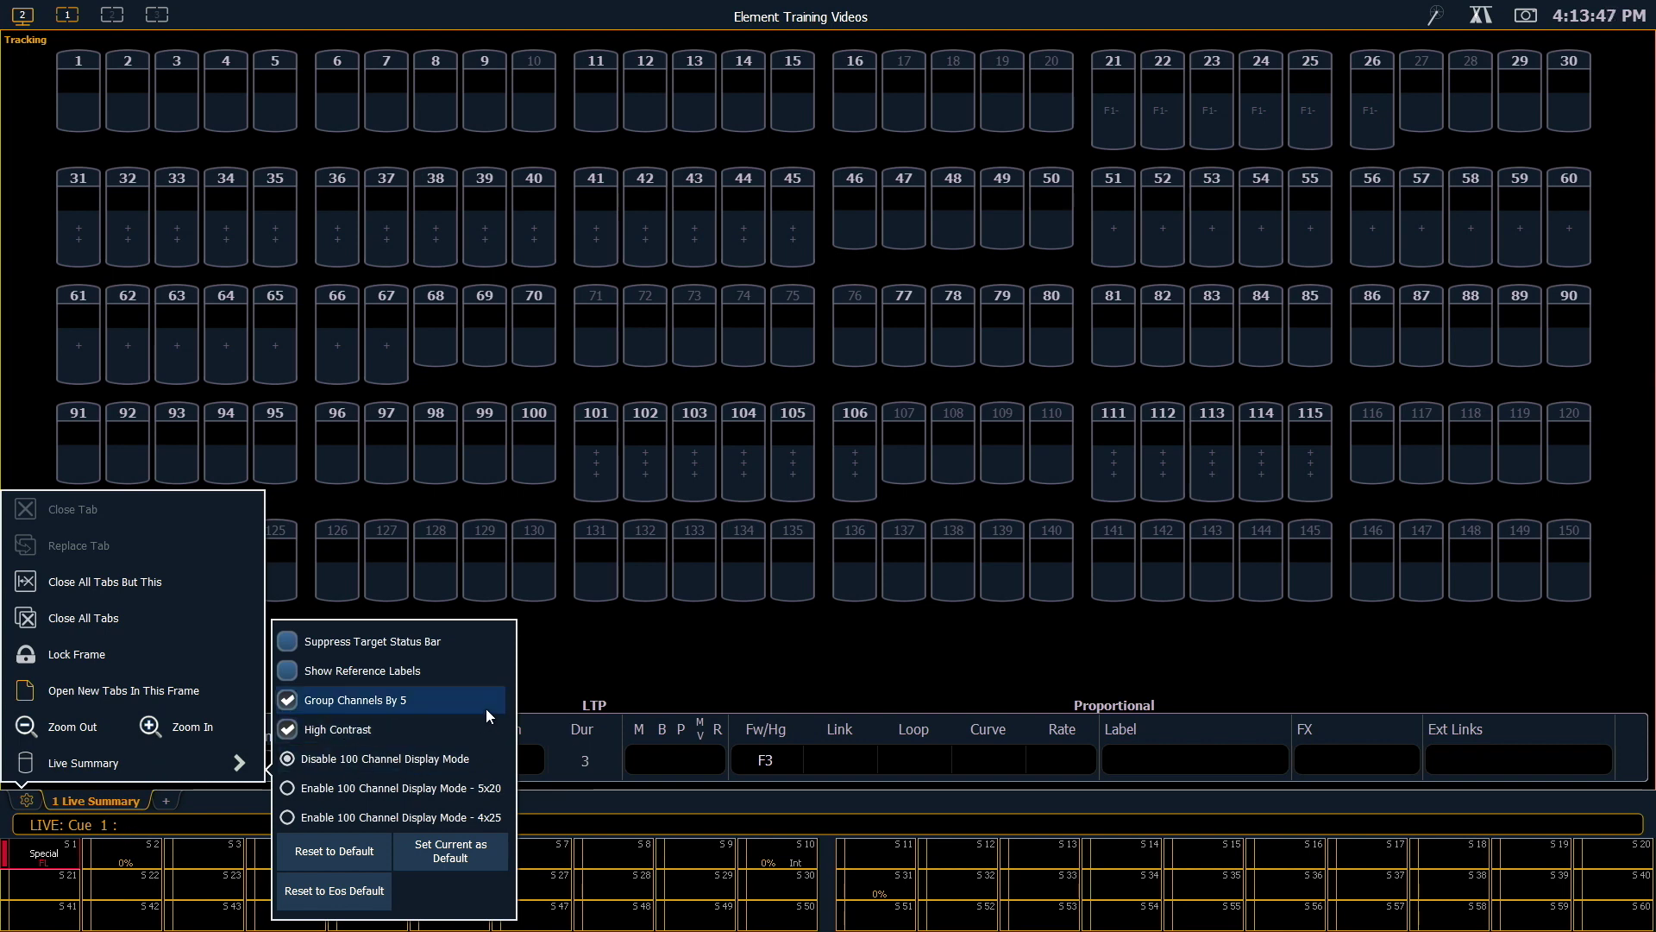
pyautogui.click(291, 642)
pyautogui.click(291, 642)
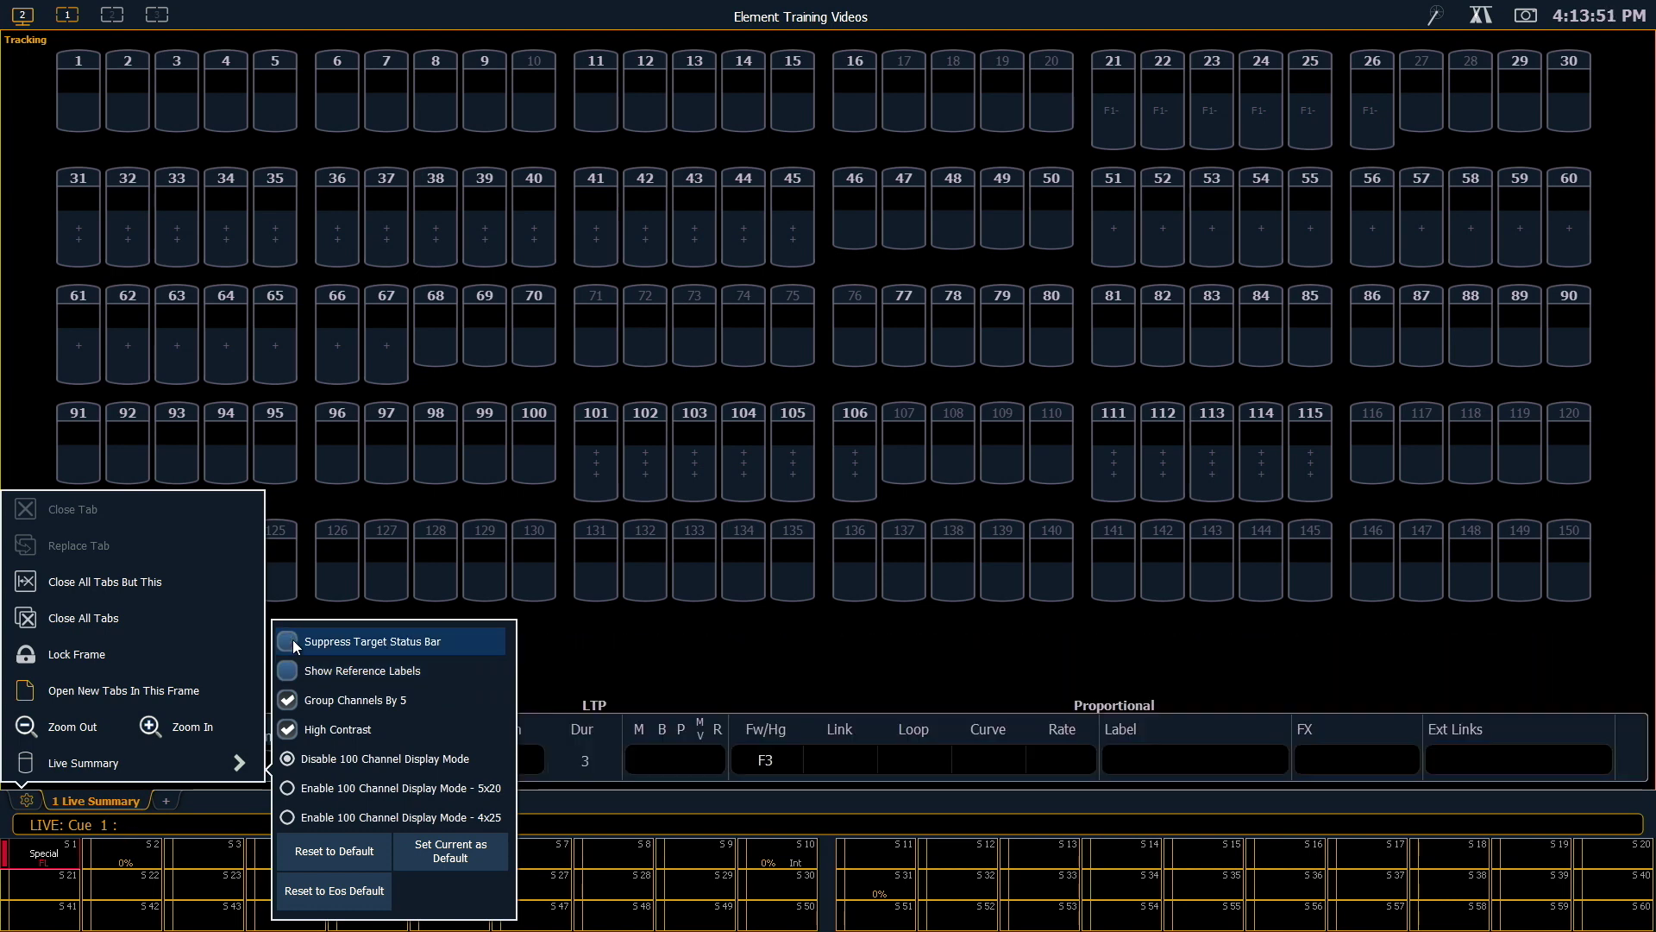
pyautogui.click(635, 650)
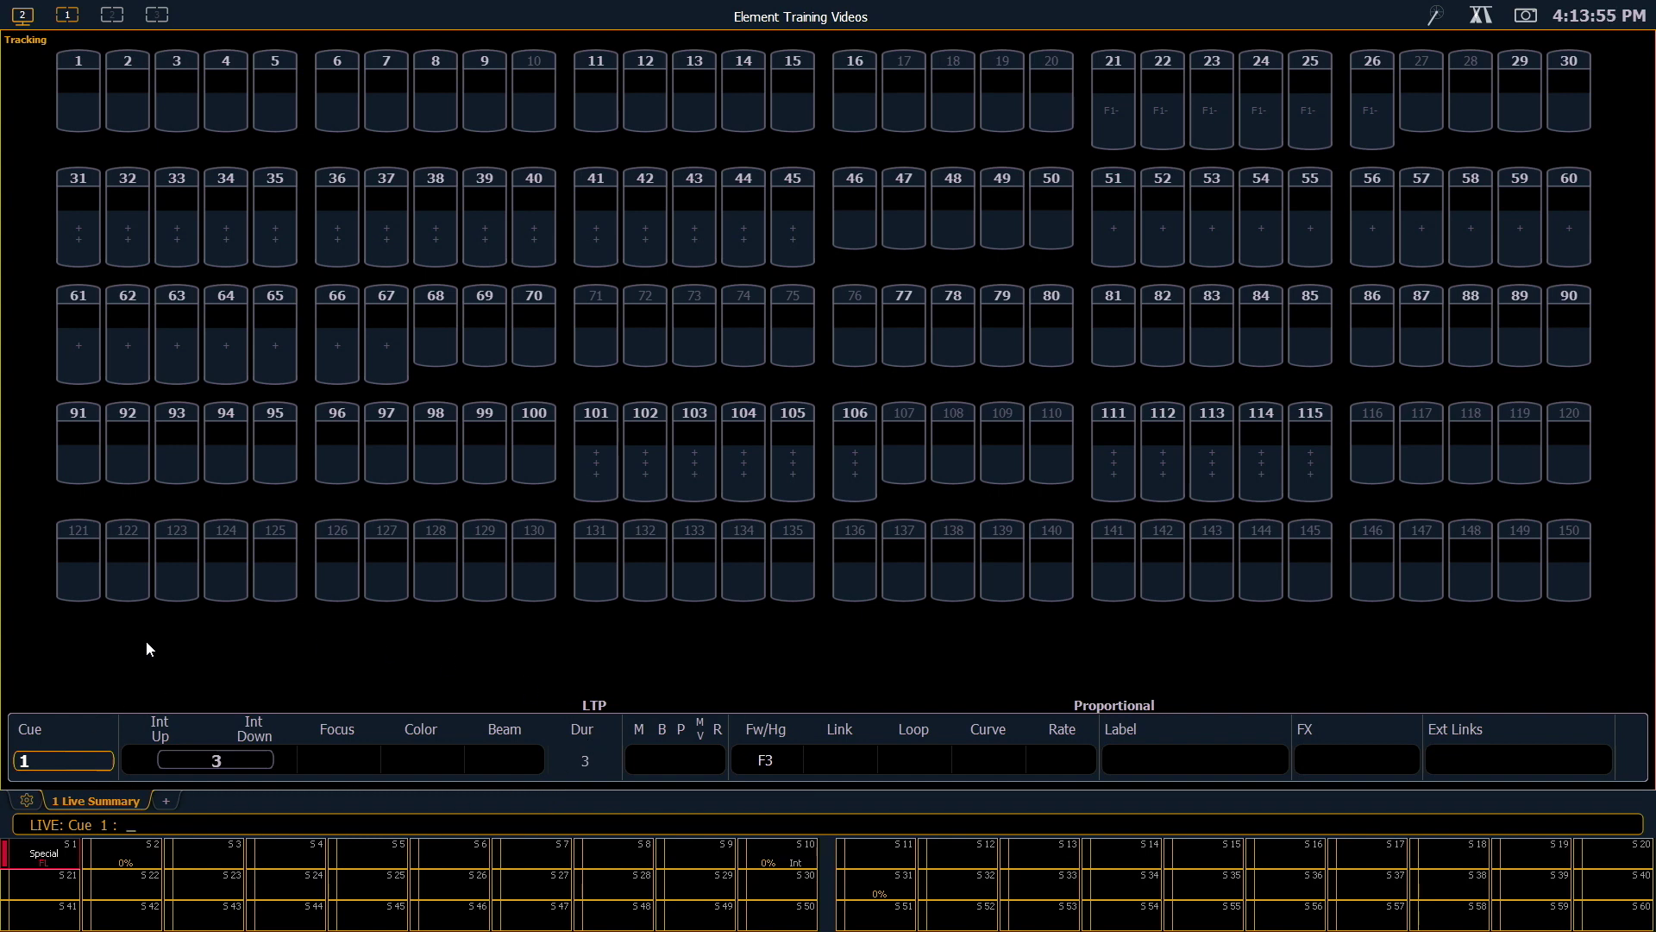
pyautogui.click(27, 800)
pyautogui.click(288, 643)
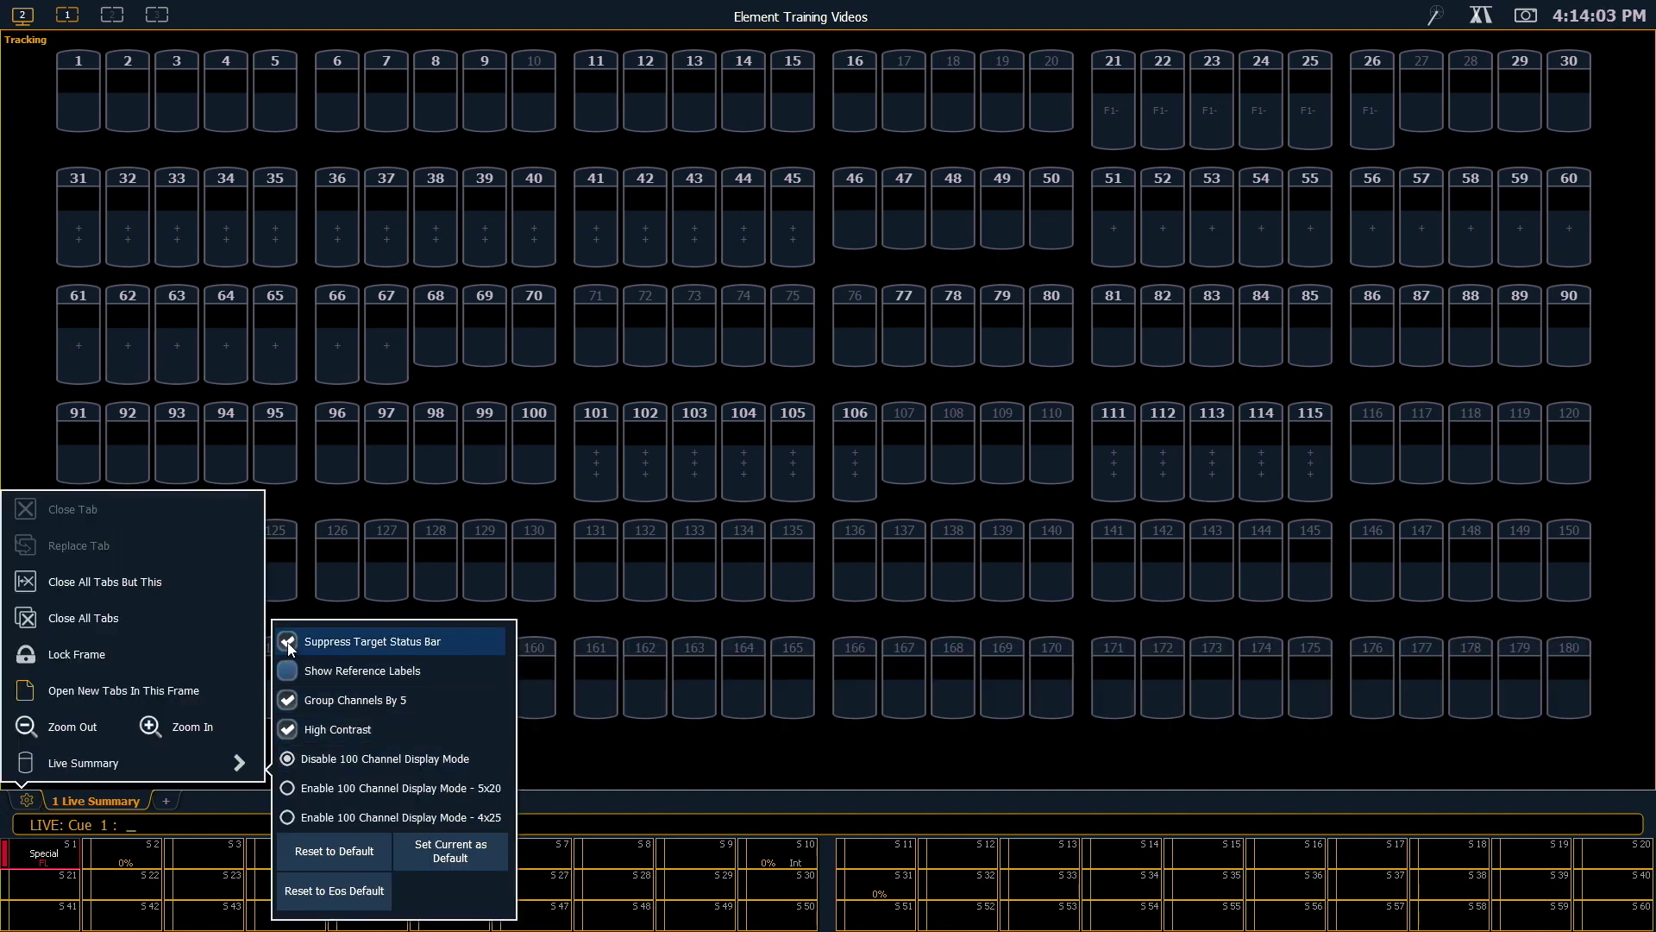
pyautogui.click(288, 642)
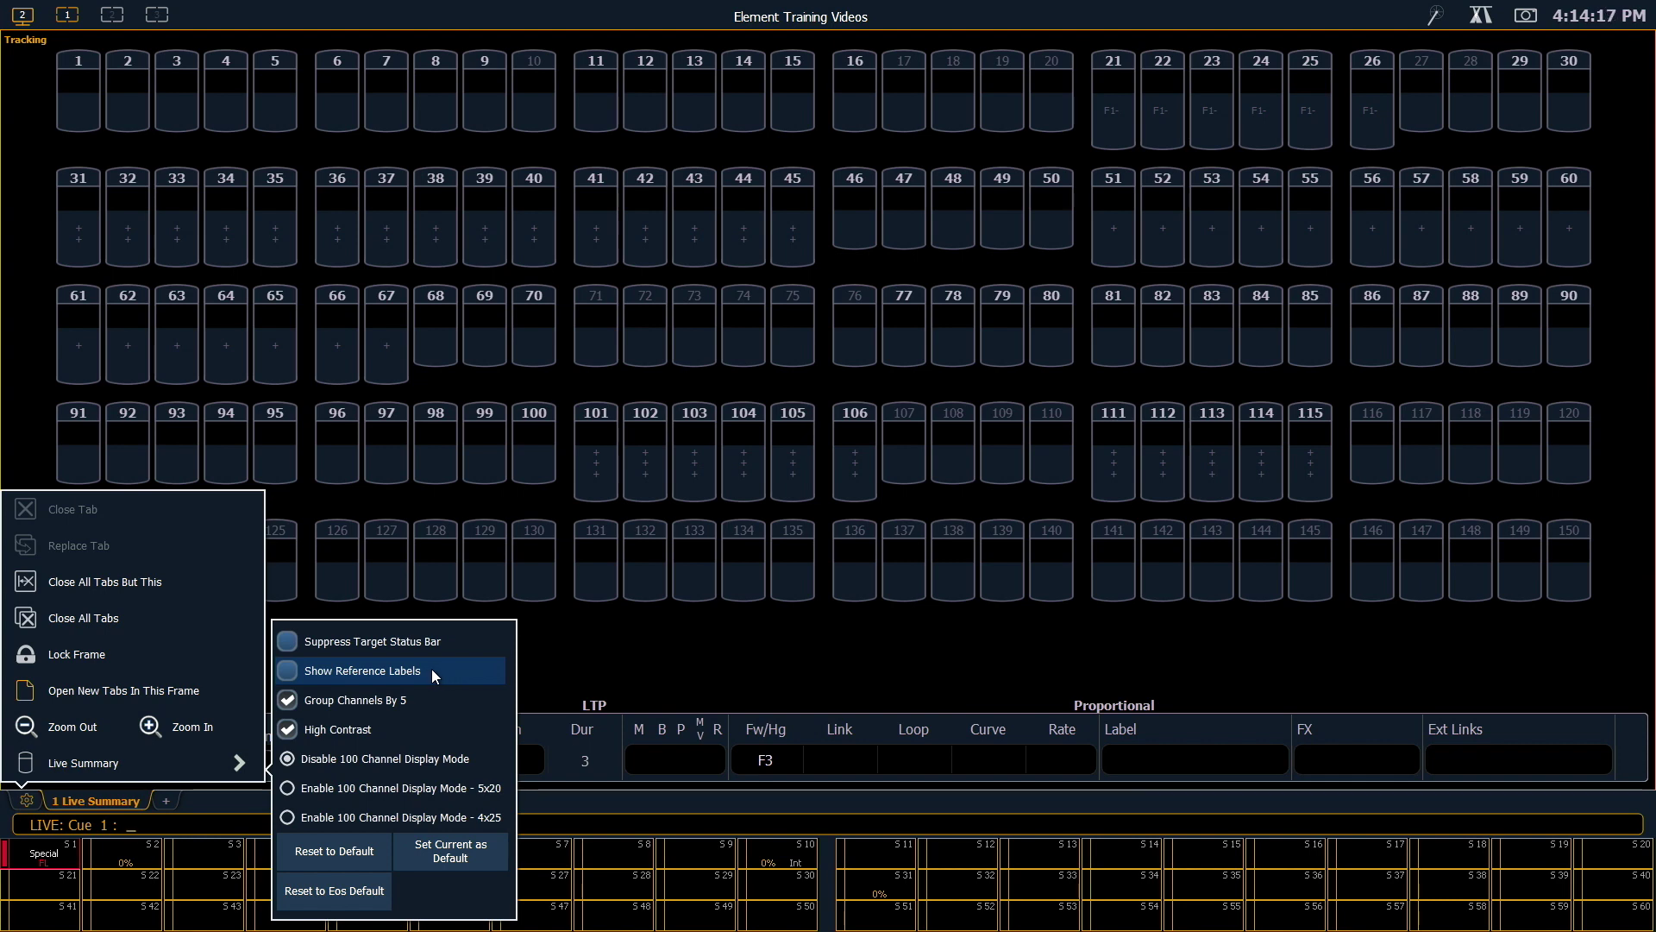
# Turn on Show Reference Labels in the Live Summary options.
pyautogui.click(380, 675)
# Turn Show Reference Labels off, then toggle Group Channels By 5 off and back on.
pyautogui.click(368, 673)
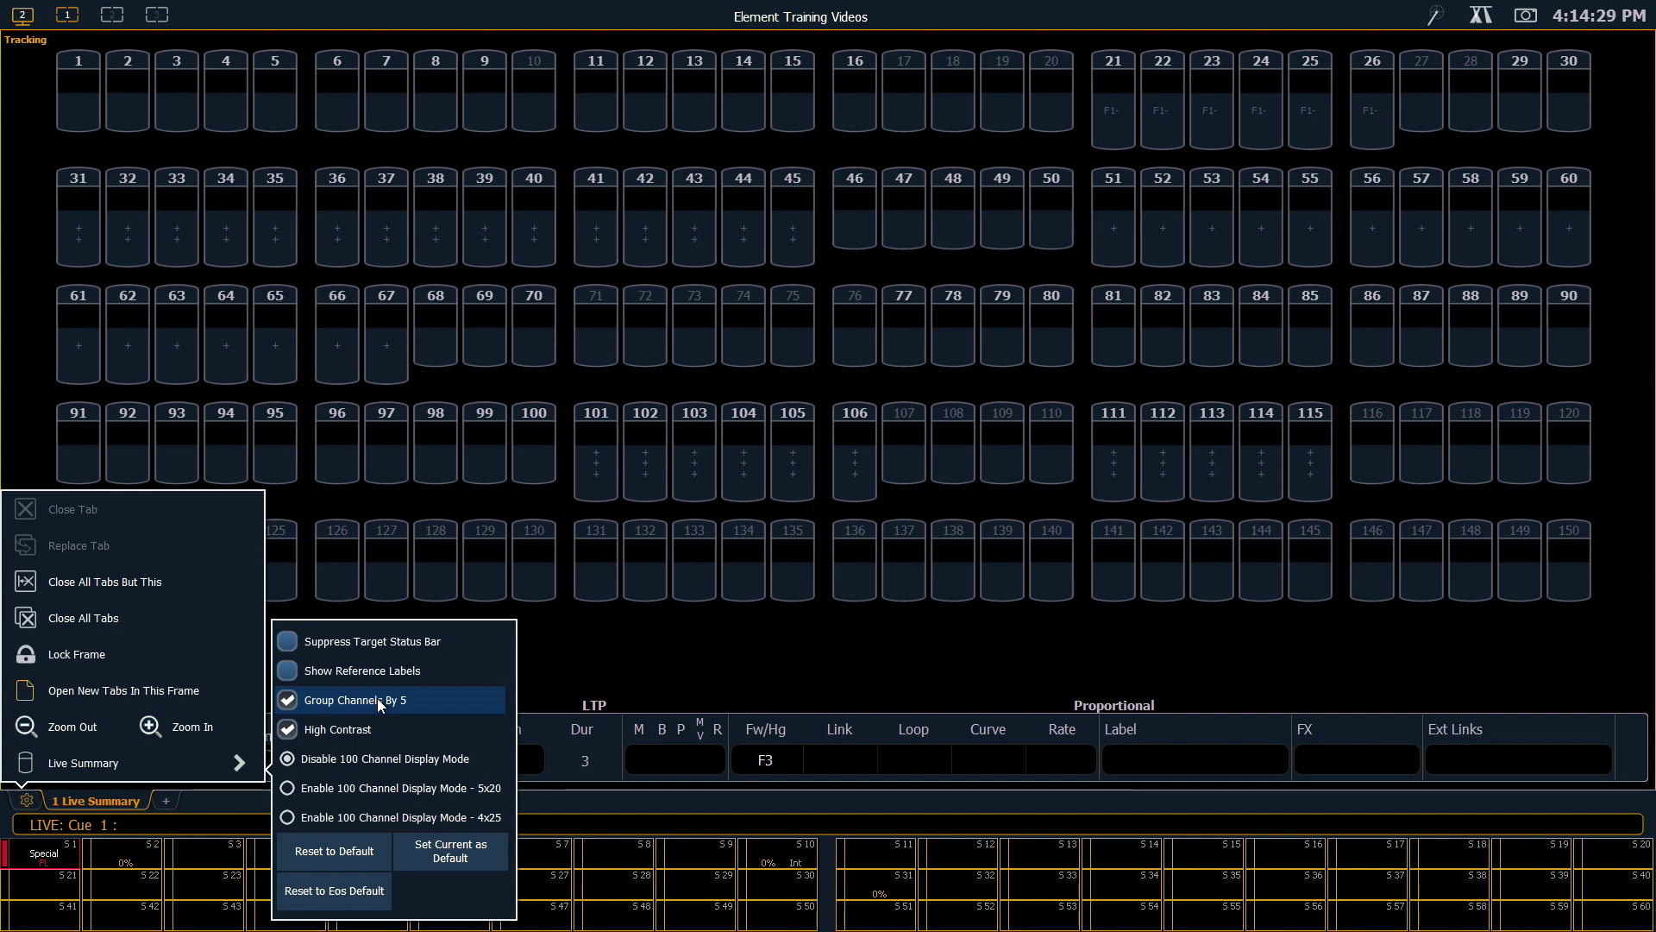
pyautogui.click(380, 703)
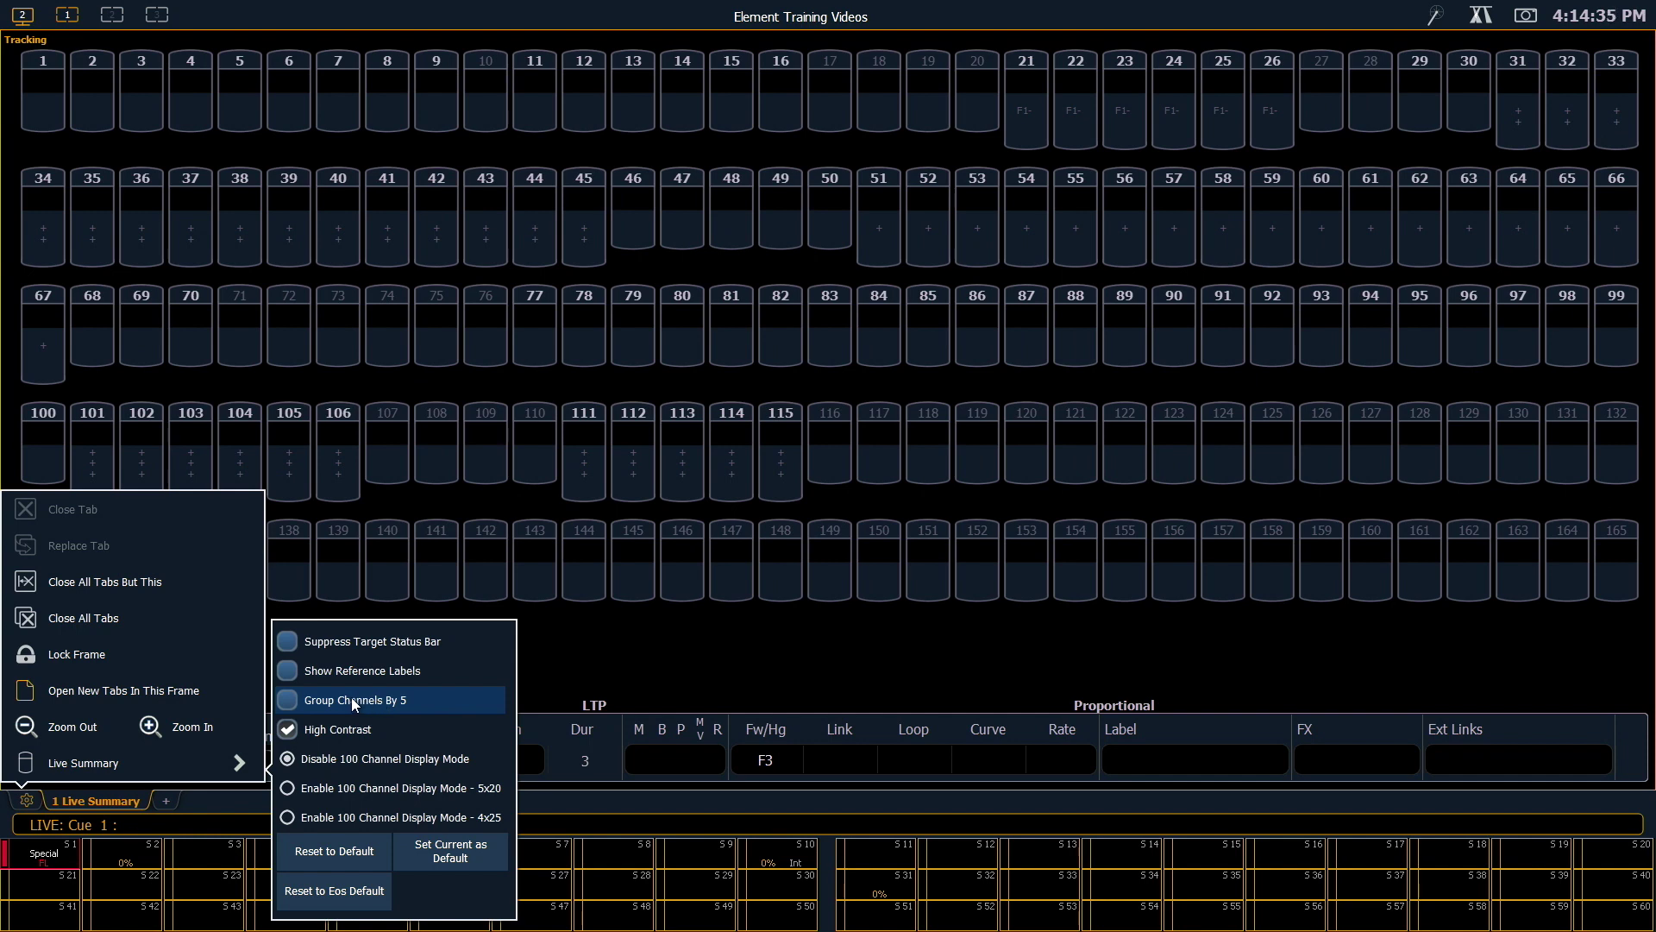
pyautogui.click(353, 698)
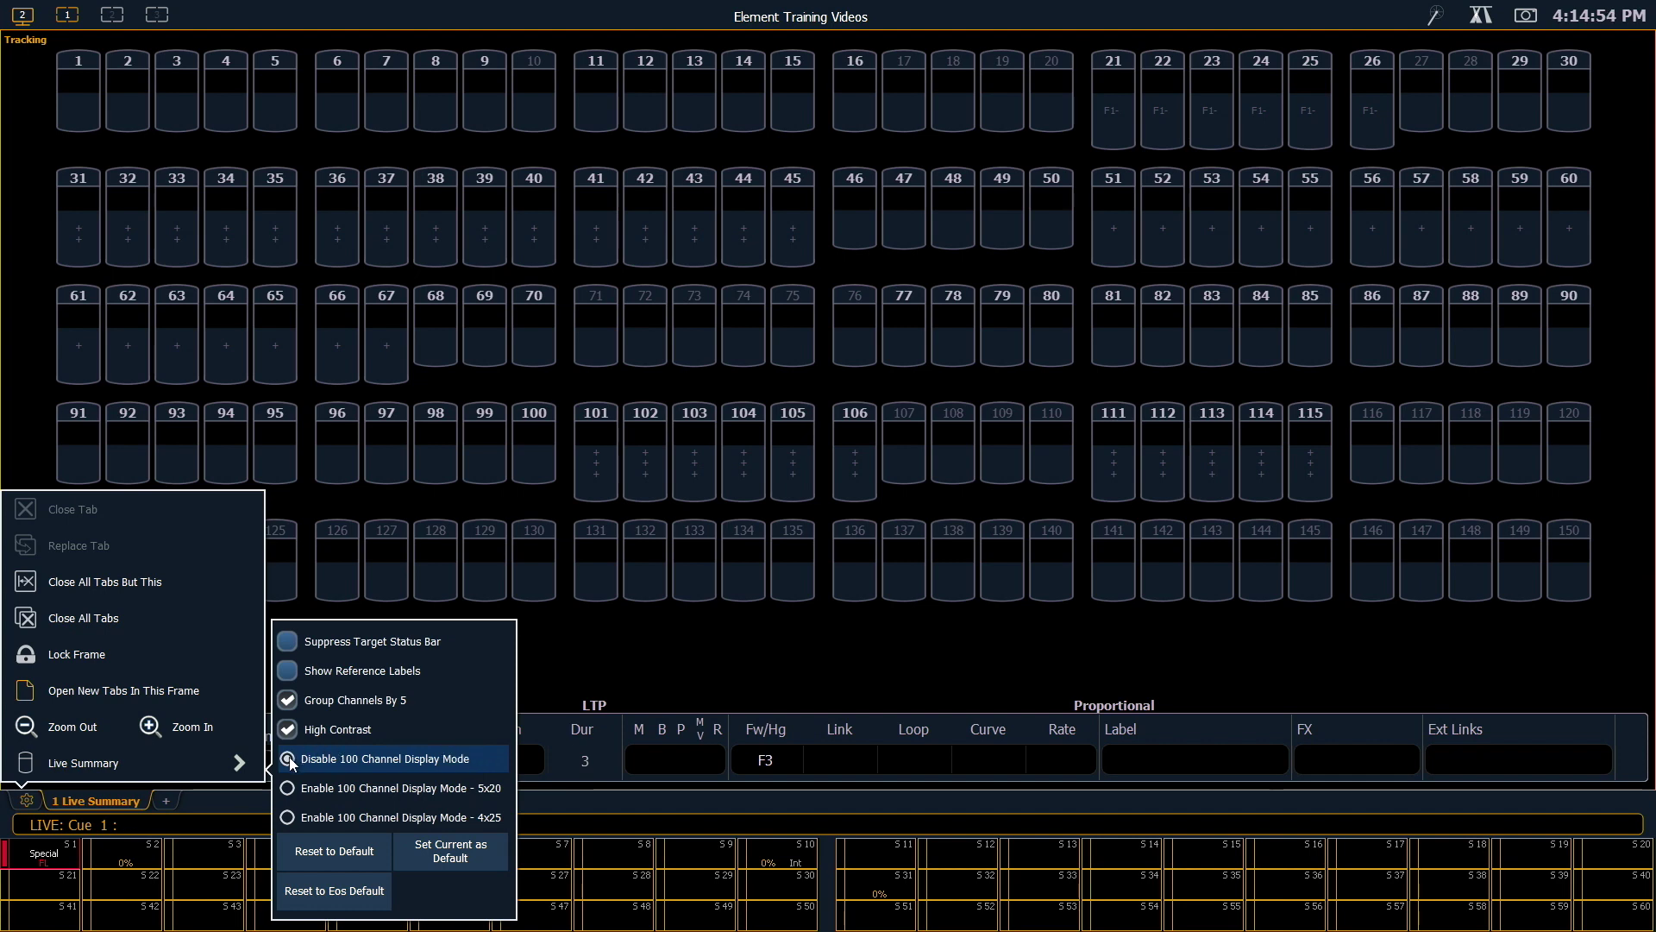
# Close the Live Summary options, zoom the channel grid, and bring the options back up.
pyautogui.click(625, 640)
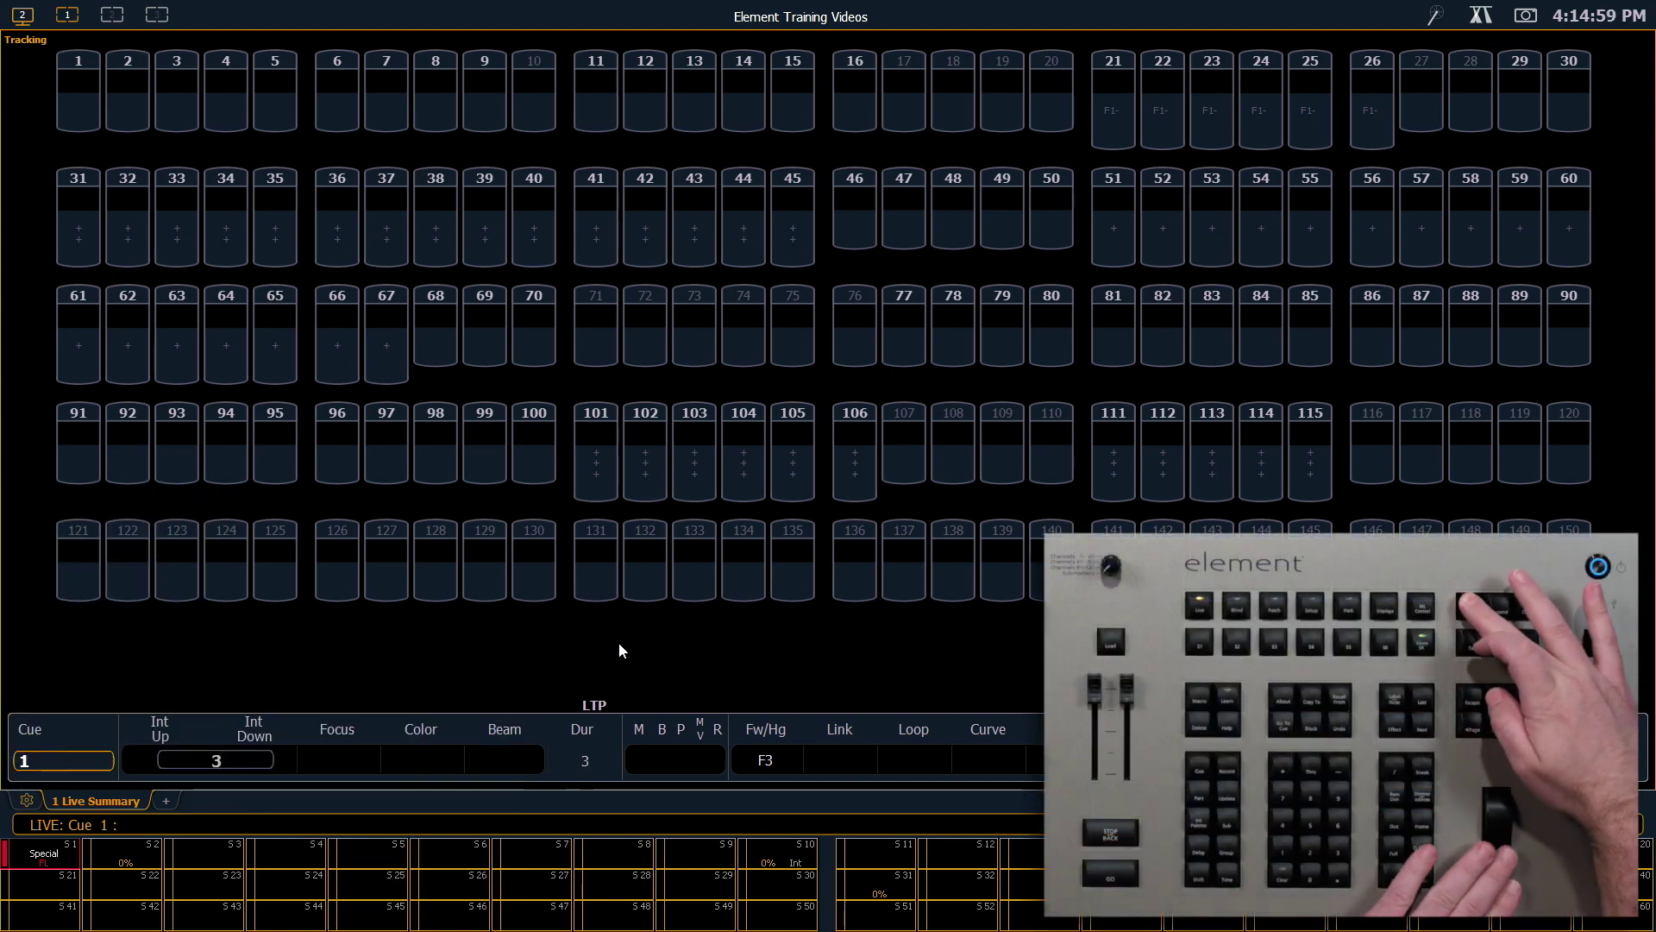
pyautogui.scroll(2, 618, 652)
pyautogui.scroll(-3, 618, 651)
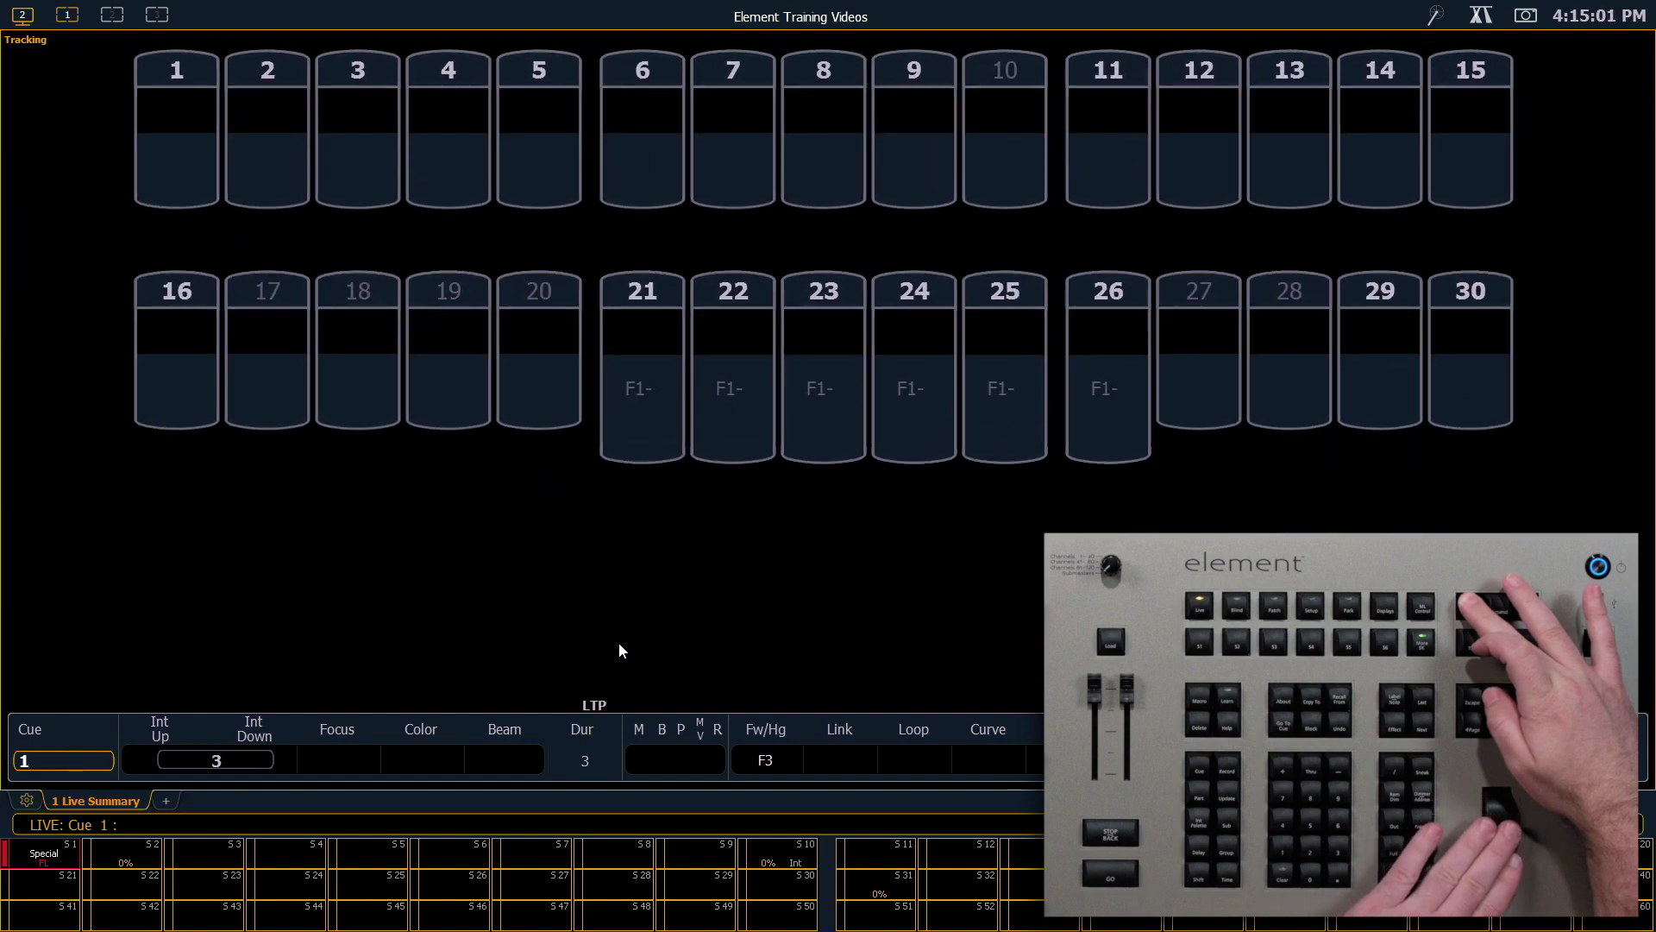
pyautogui.scroll(3, 619, 651)
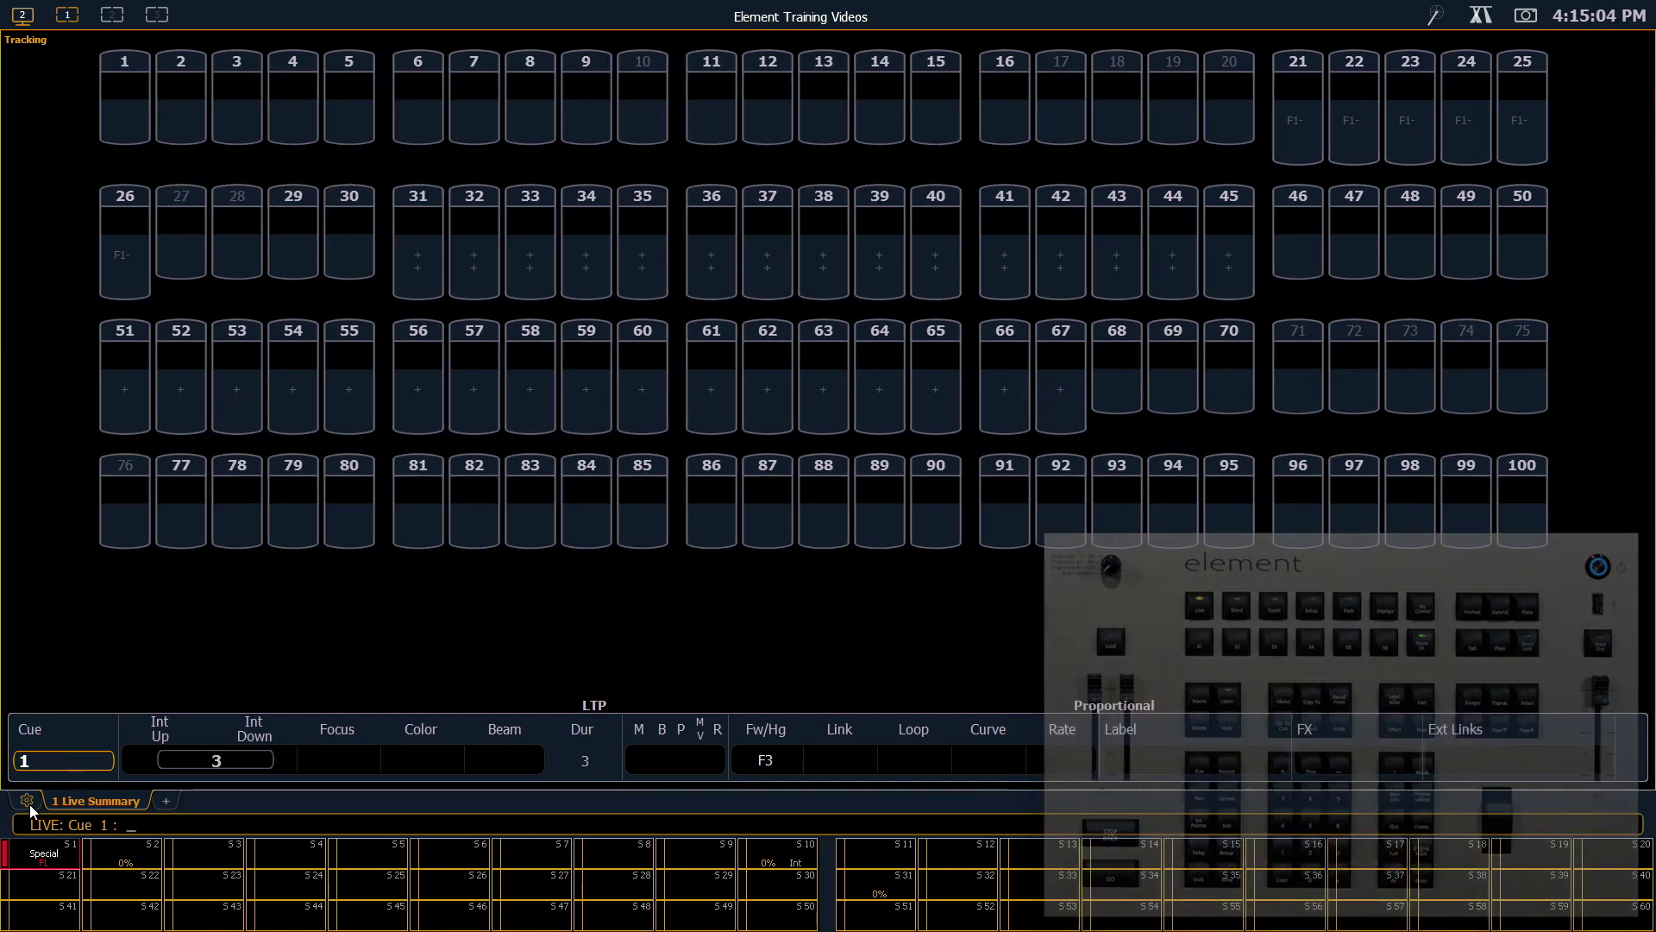
pyautogui.click(27, 800)
# Try the 5x20 and 4x25 100-channel layouts, then disable 100 Channel Display Mode.
pyautogui.click(288, 789)
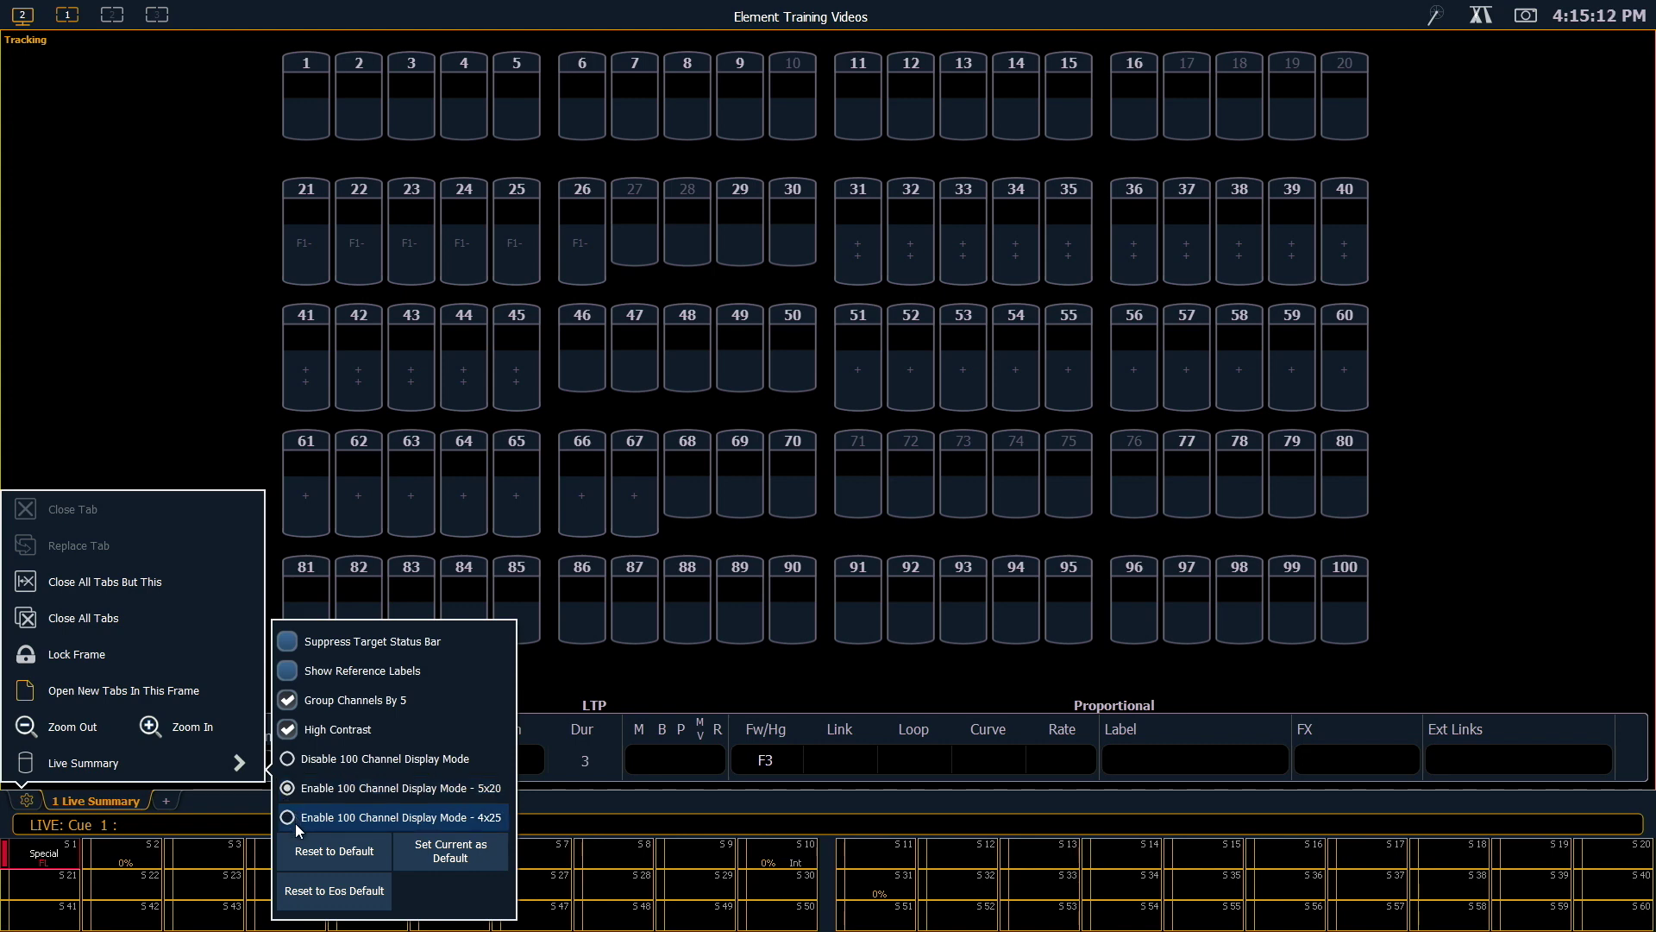
pyautogui.click(307, 819)
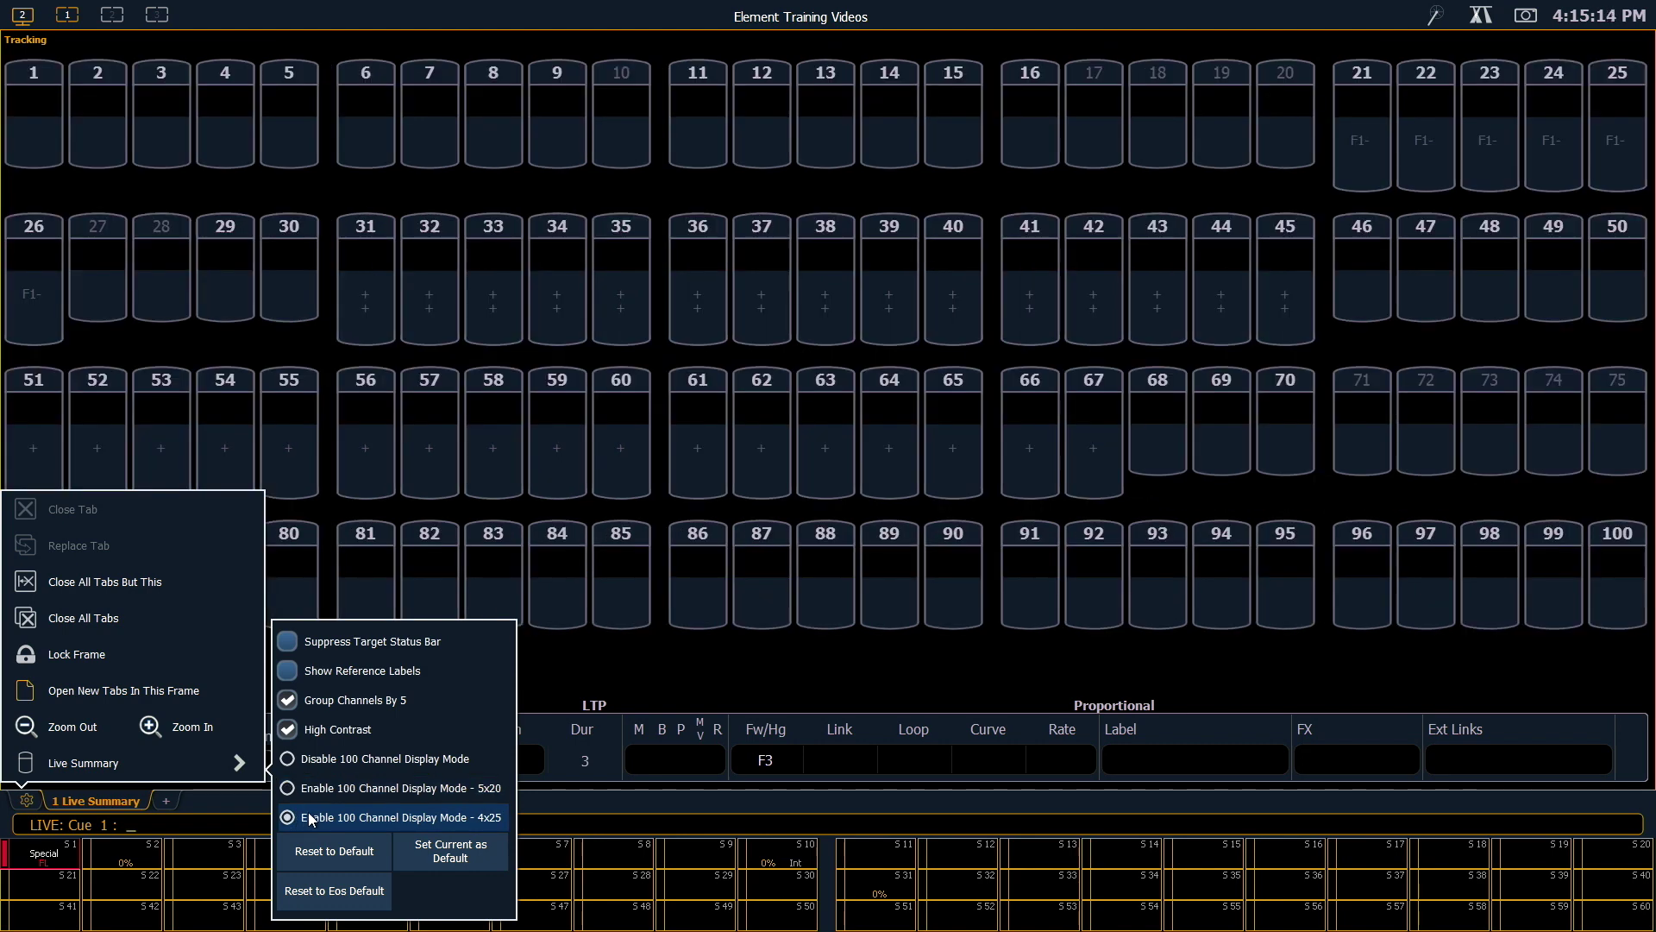
pyautogui.click(713, 680)
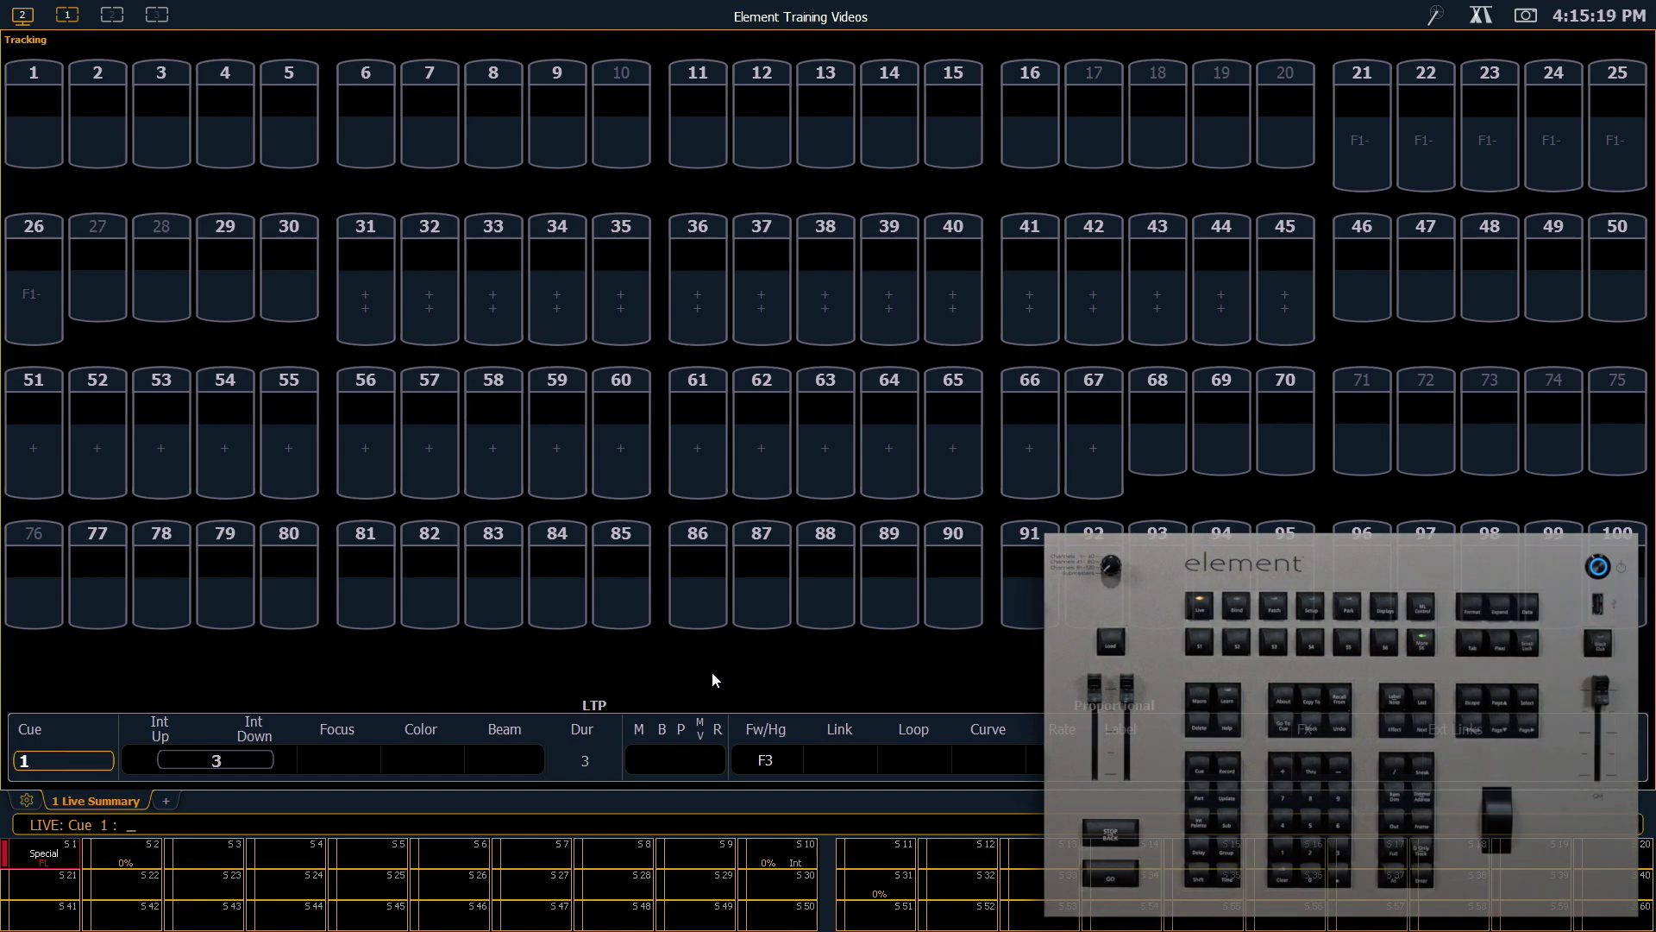
pyautogui.click(27, 799)
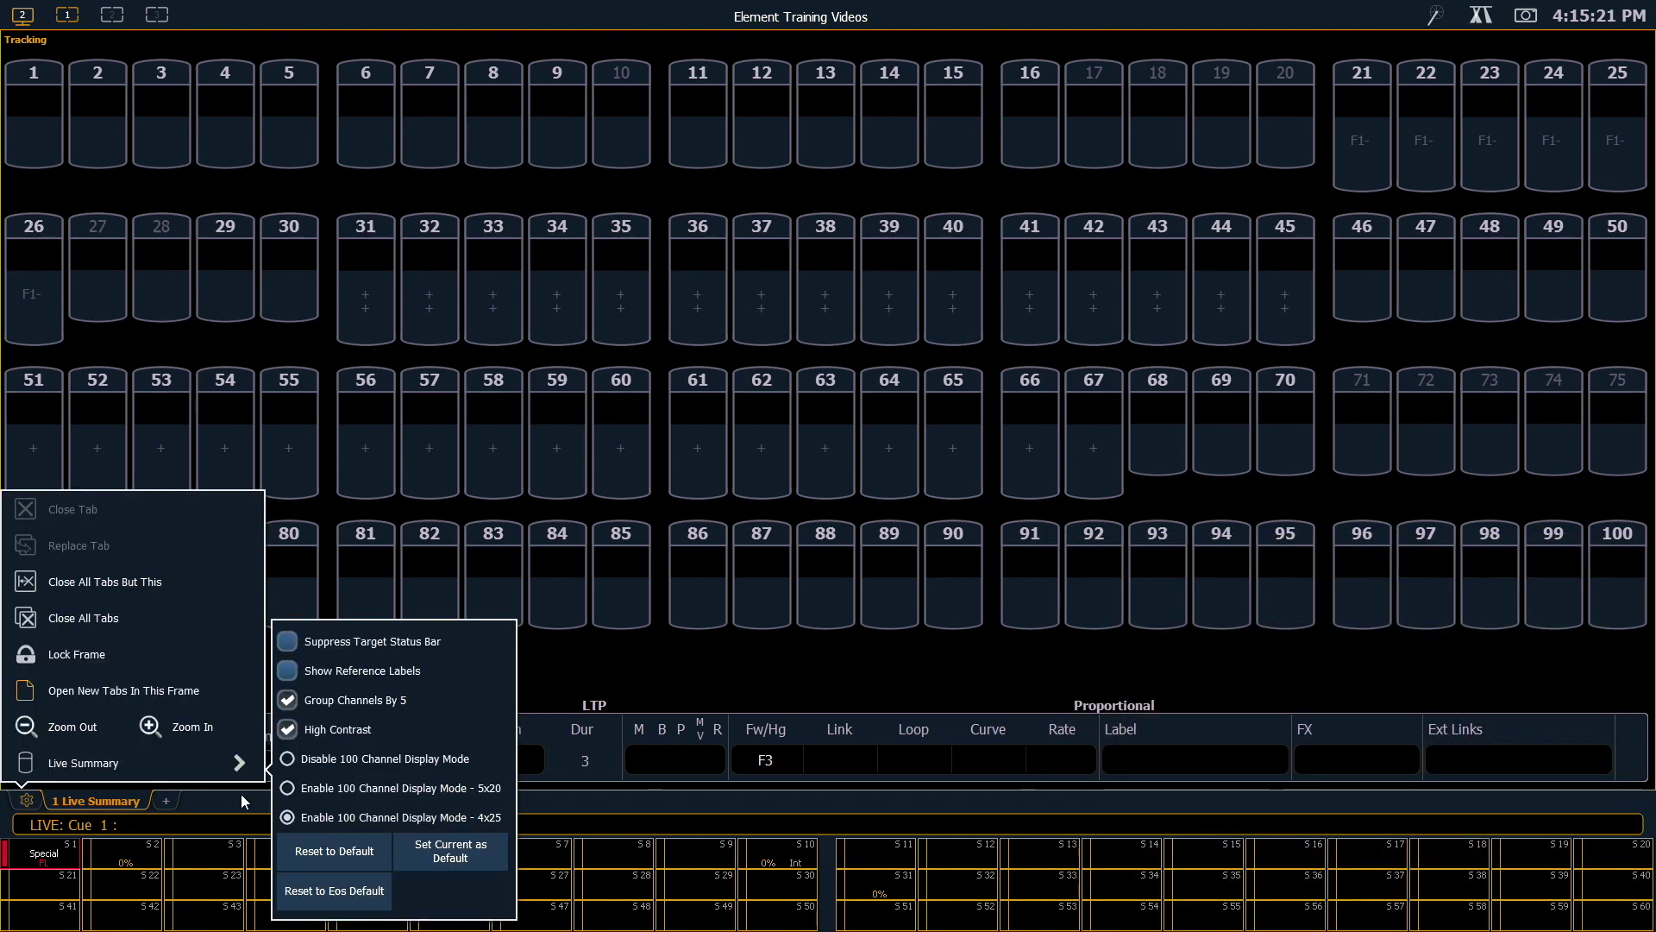
pyautogui.click(312, 758)
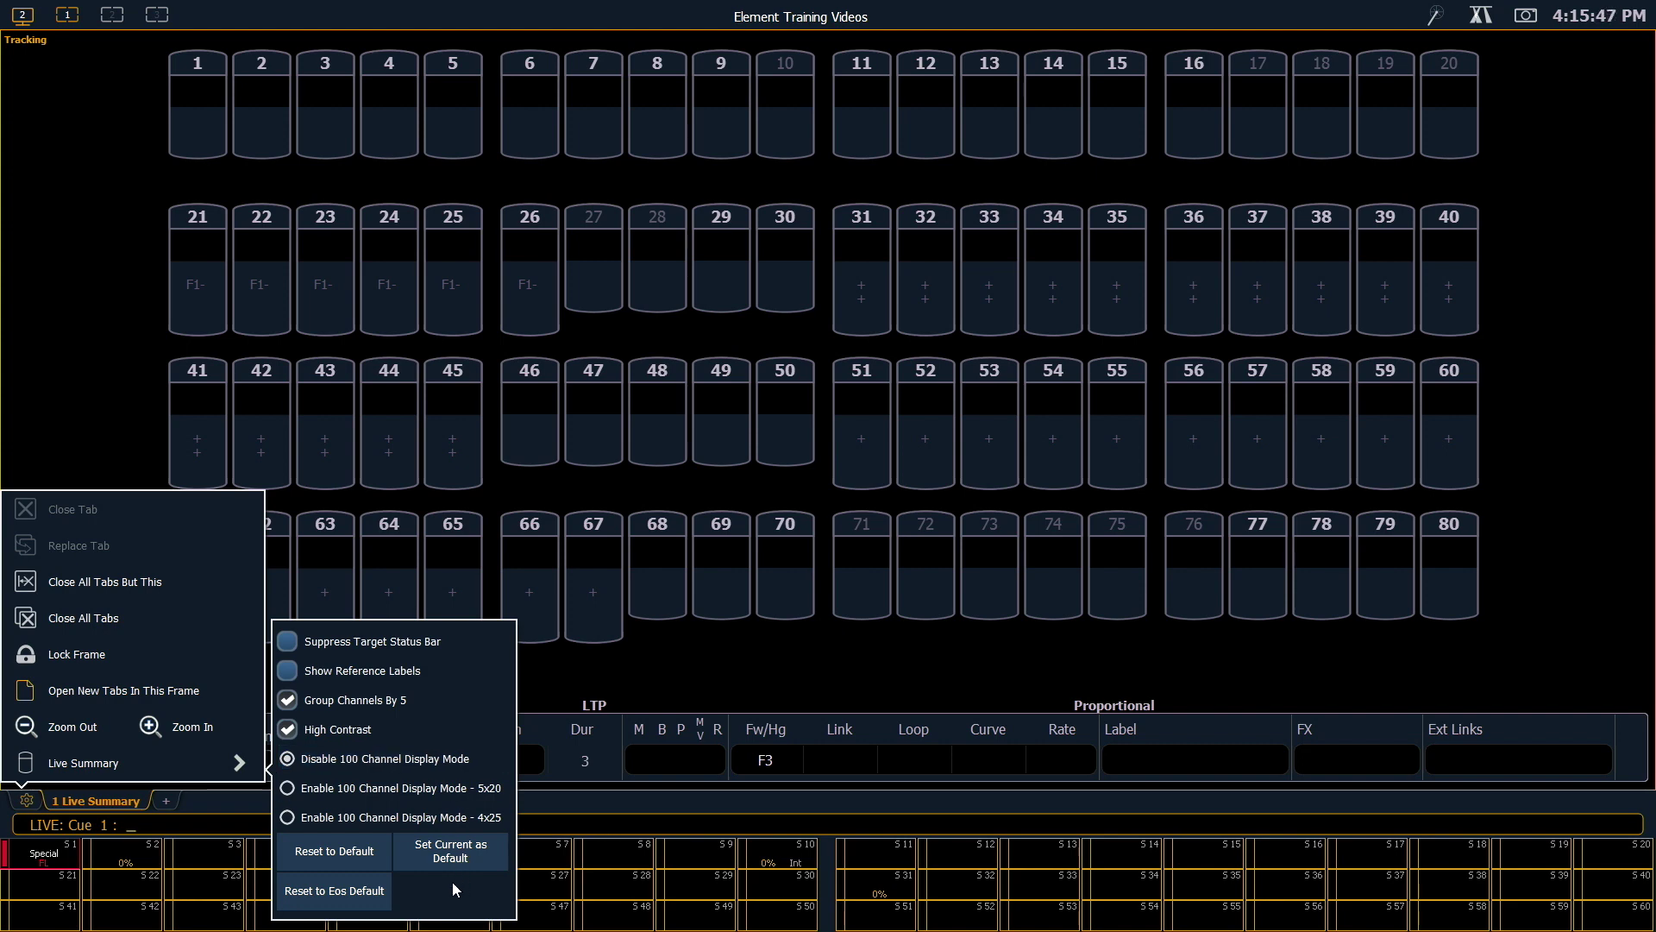
# Store the current Live Summary settings with Set Current as Default.
pyautogui.click(355, 893)
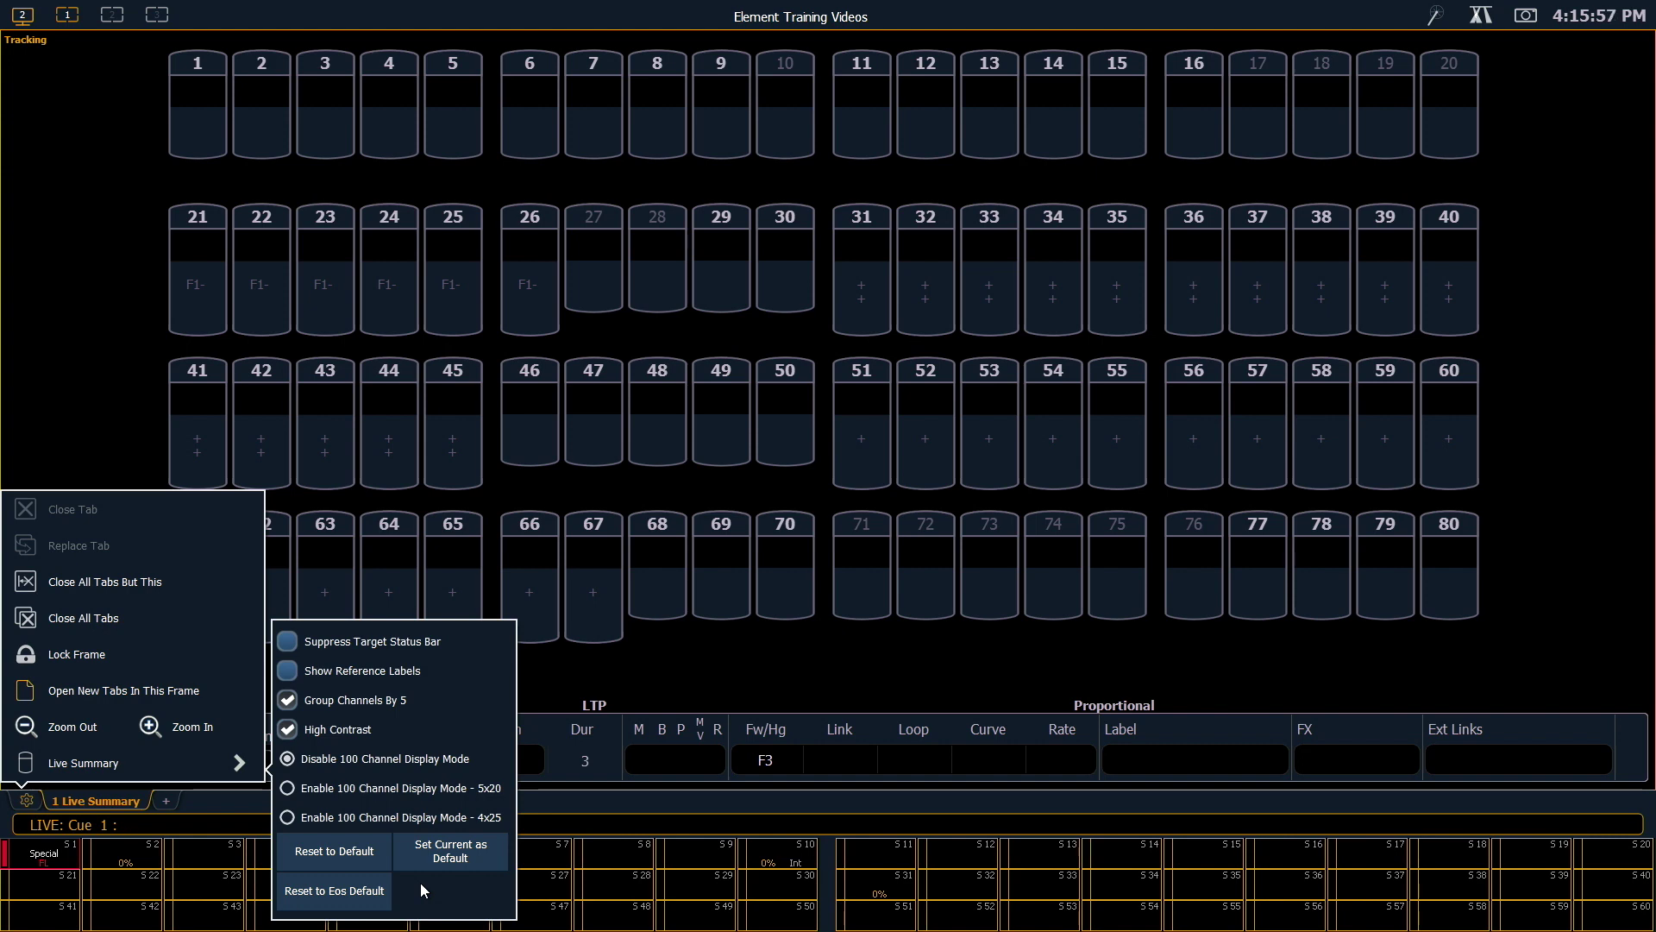
pyautogui.click(442, 863)
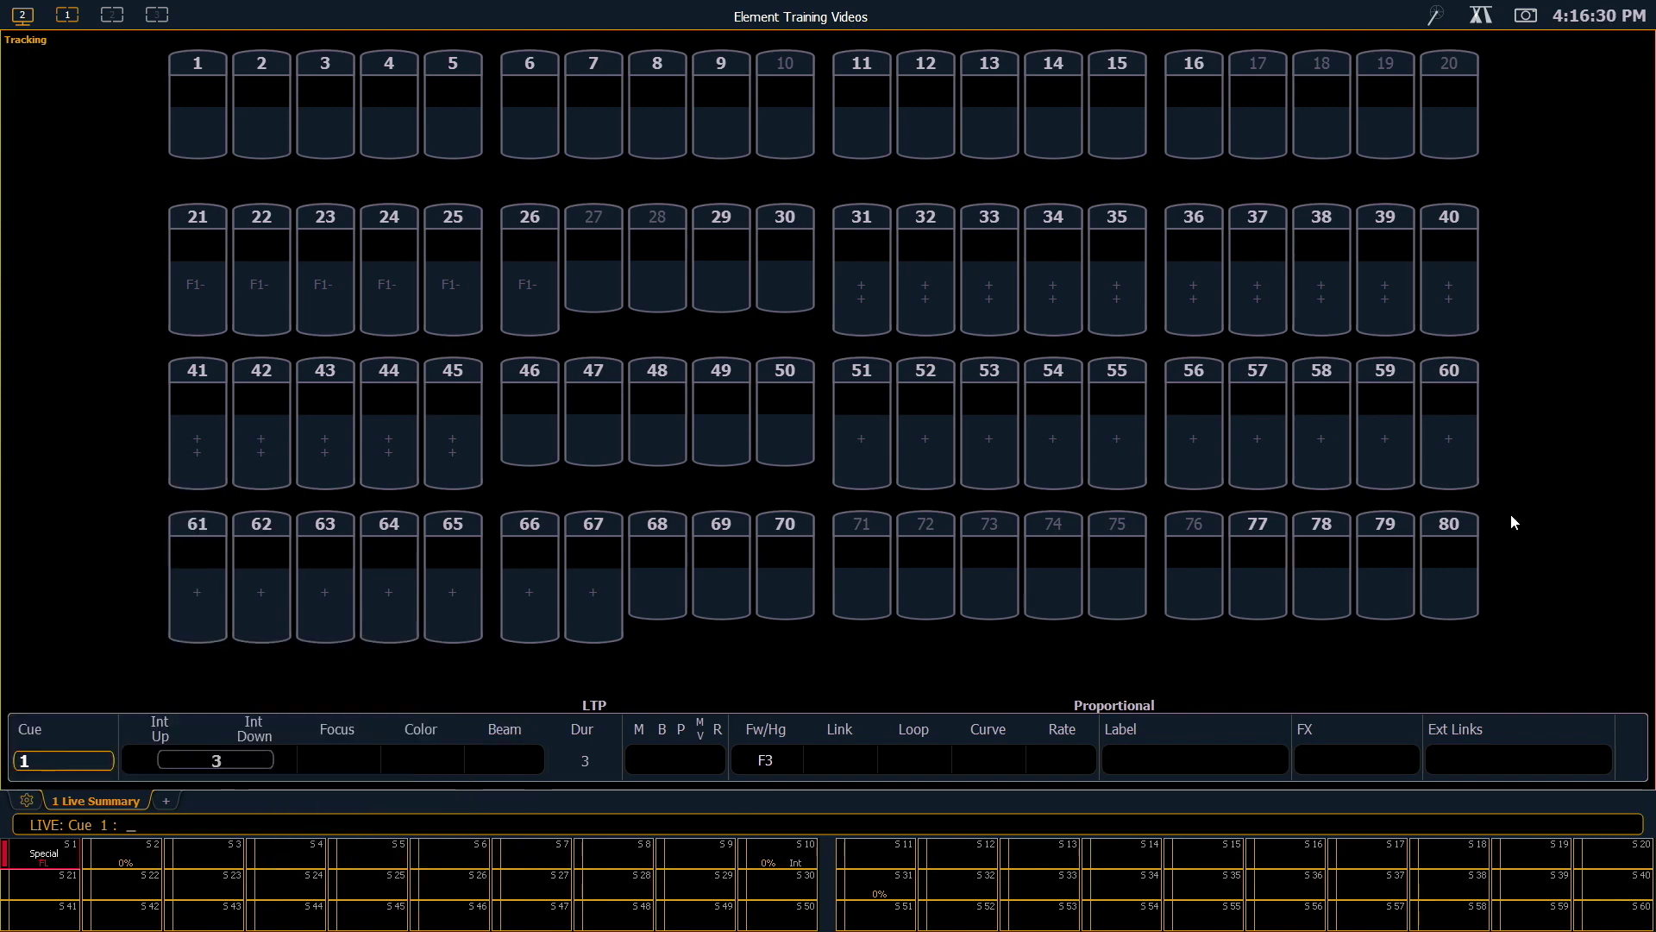
pyautogui.moveTo(1652, 522)
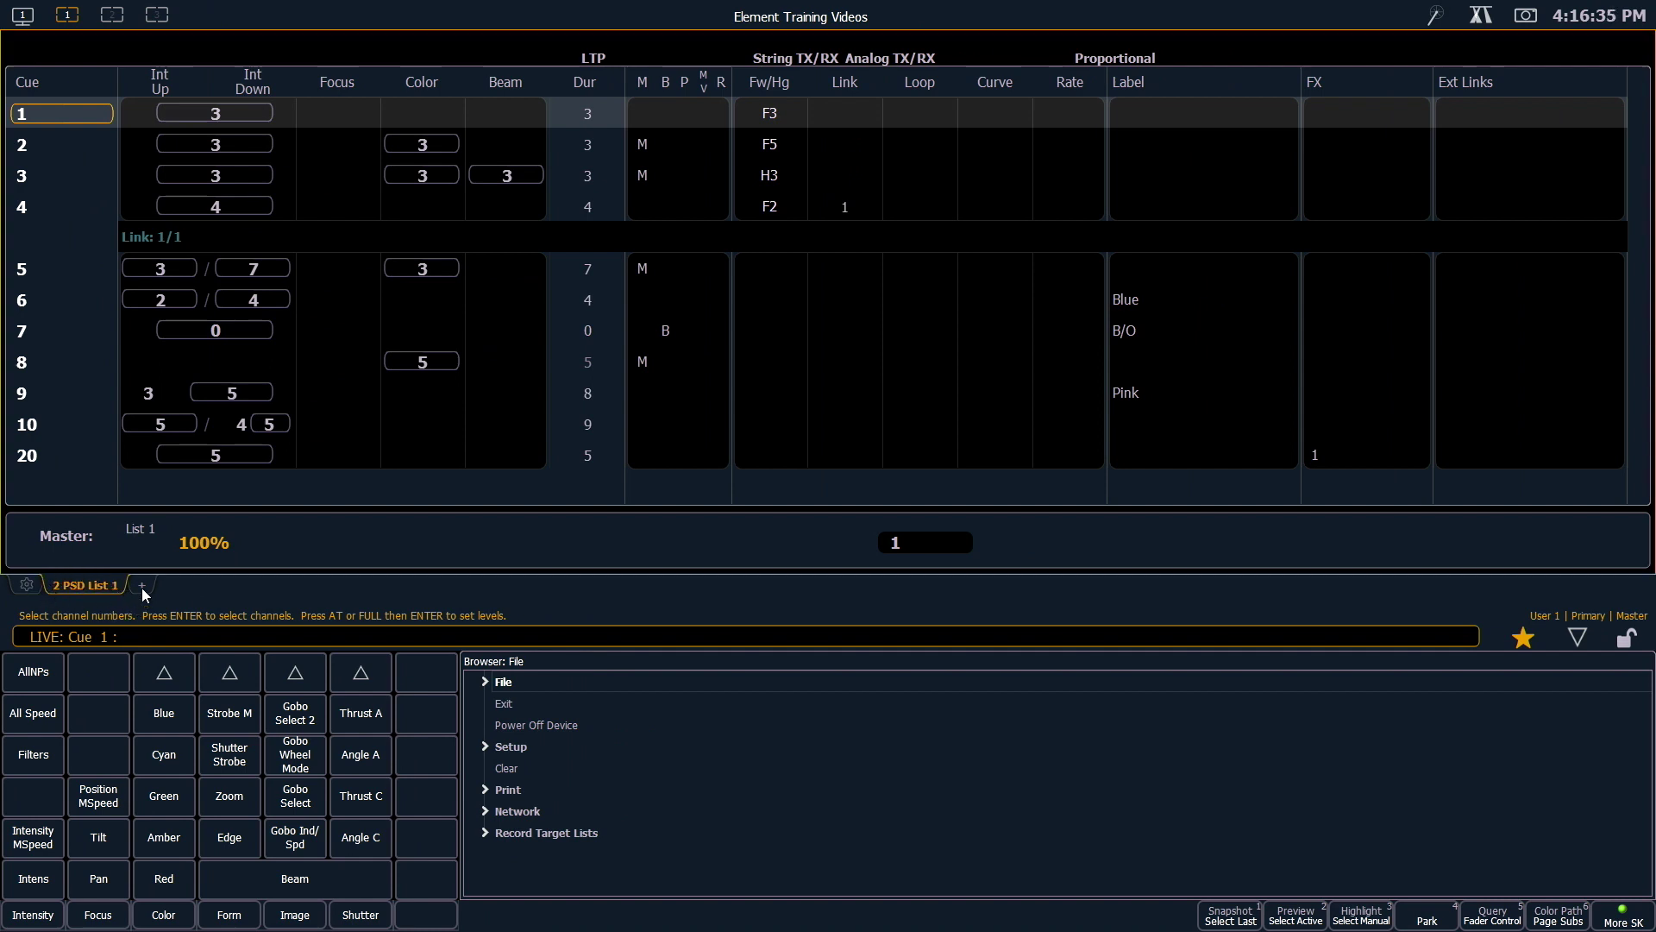
# Open the PSD tab options and select the Label column in Reorder Columns.
pyautogui.click(27, 590)
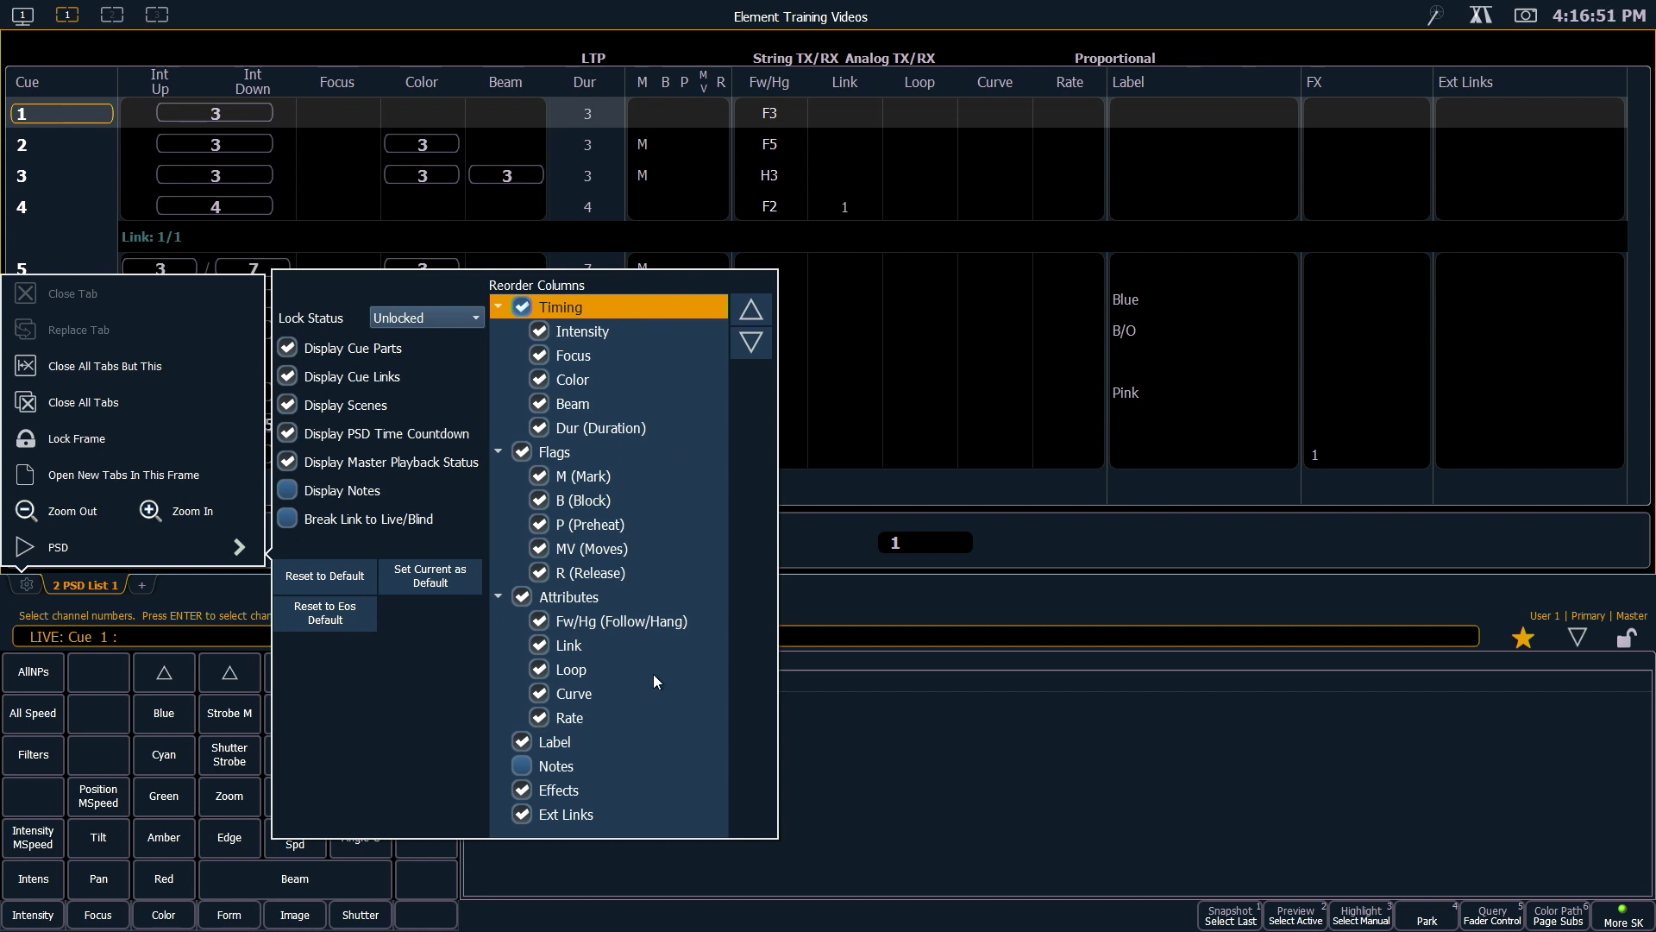
pyautogui.click(573, 744)
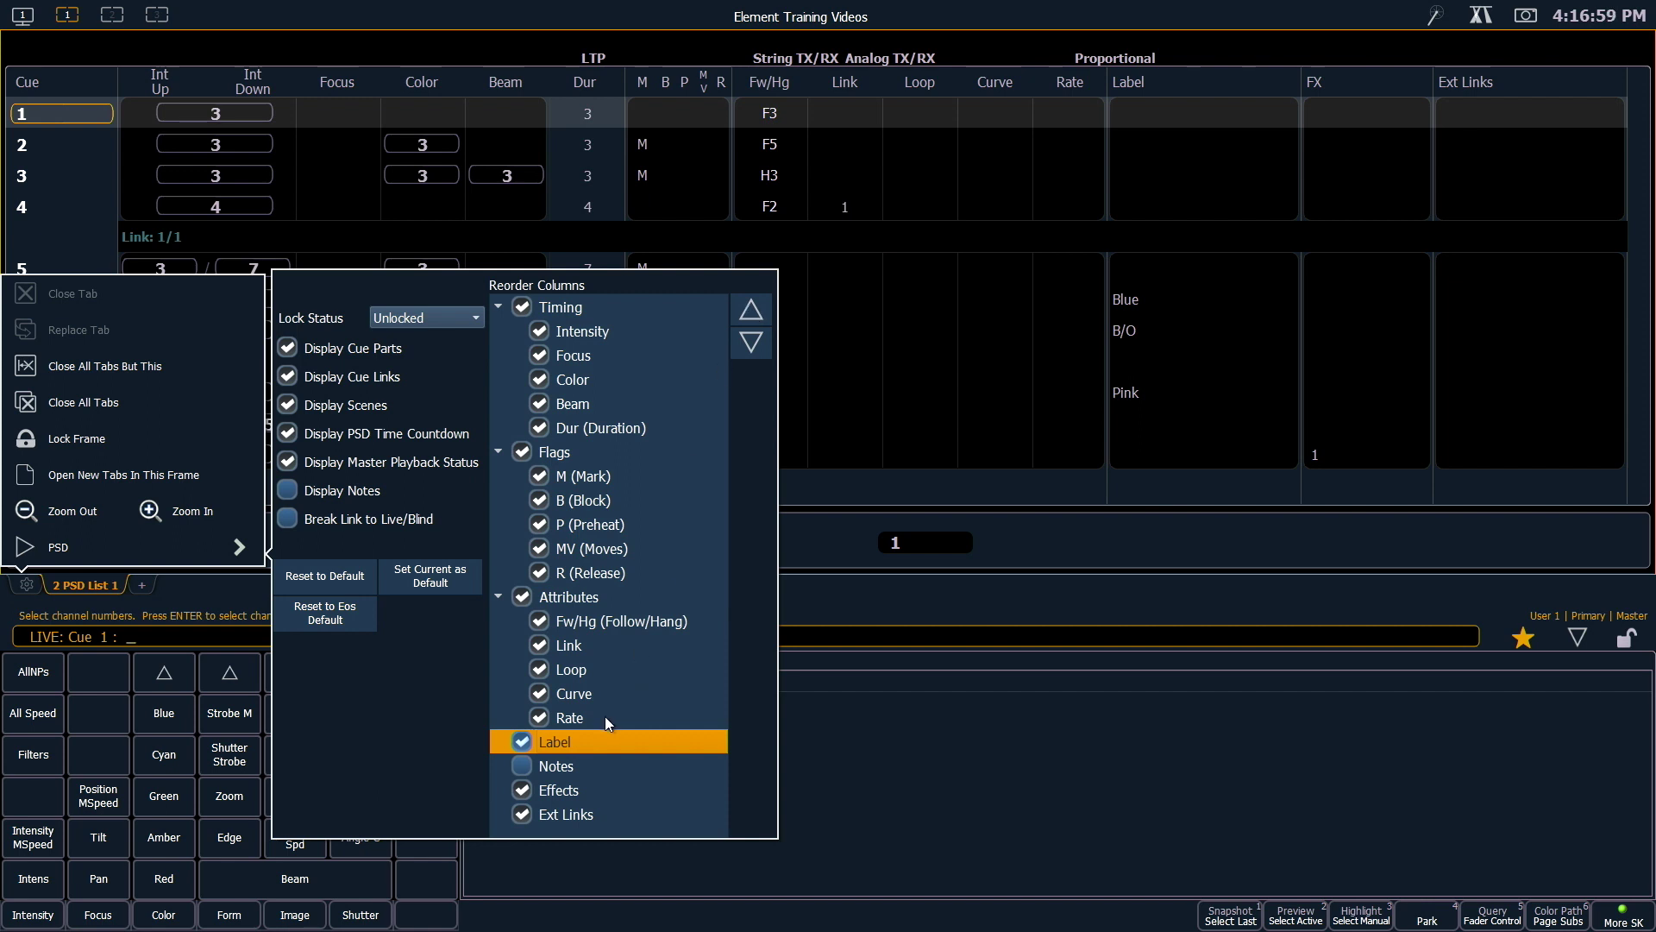
# Move the Label column up three places so it comes first after Cue.
pyautogui.click(748, 315)
pyautogui.click(750, 311)
pyautogui.click(751, 310)
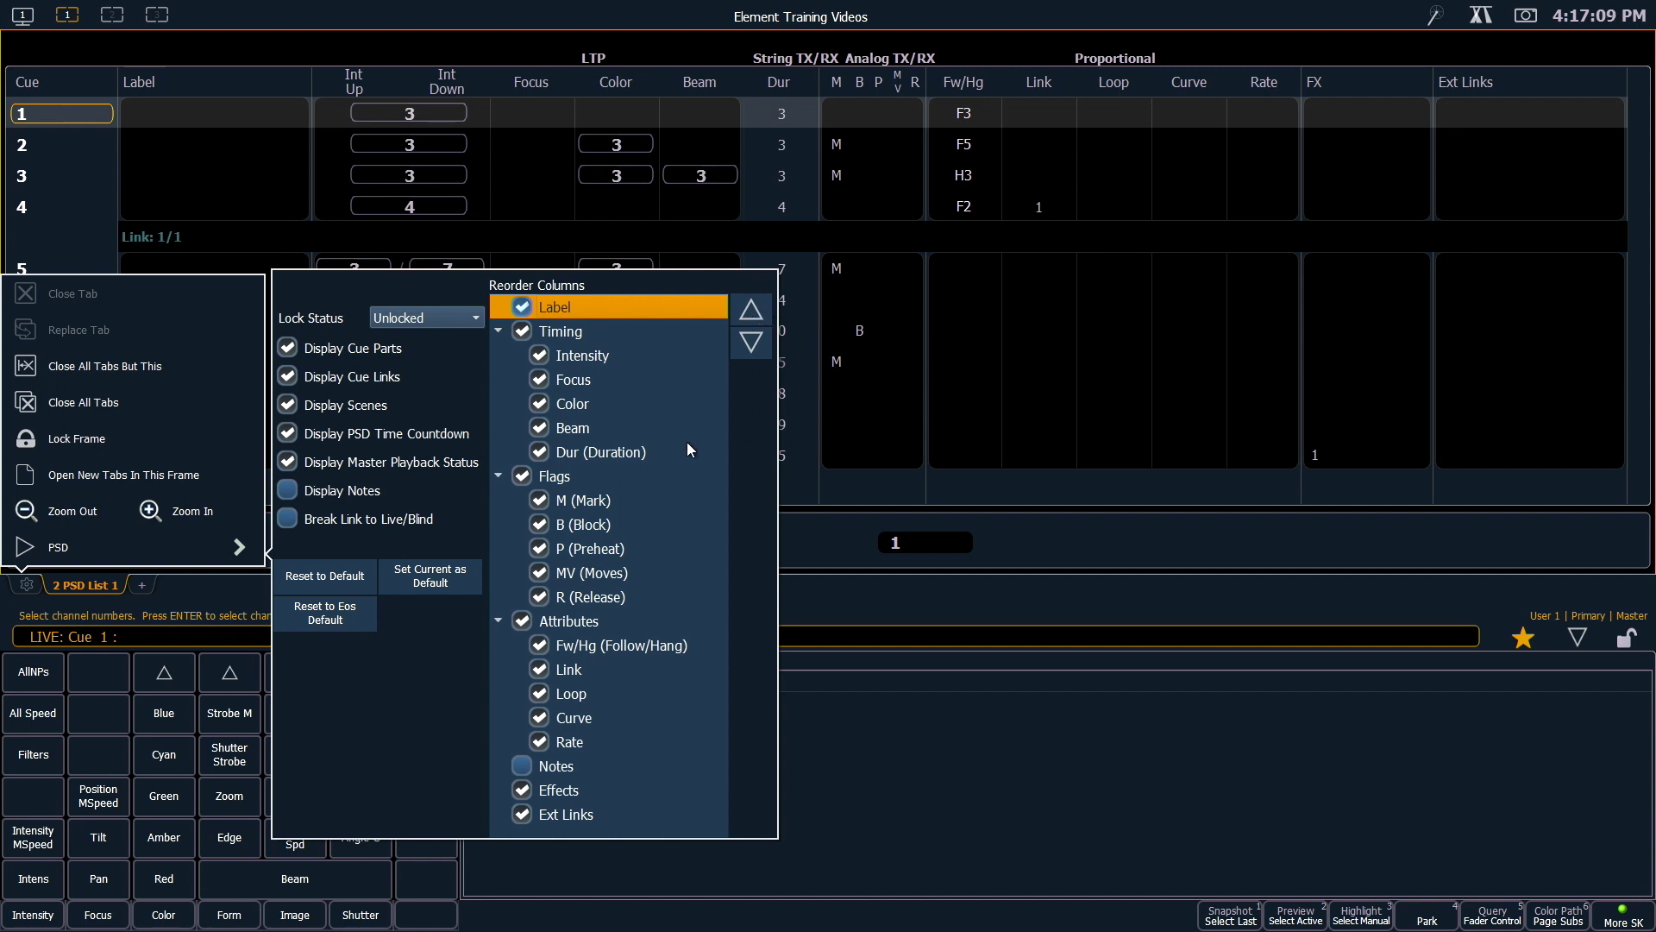
pyautogui.click(524, 477)
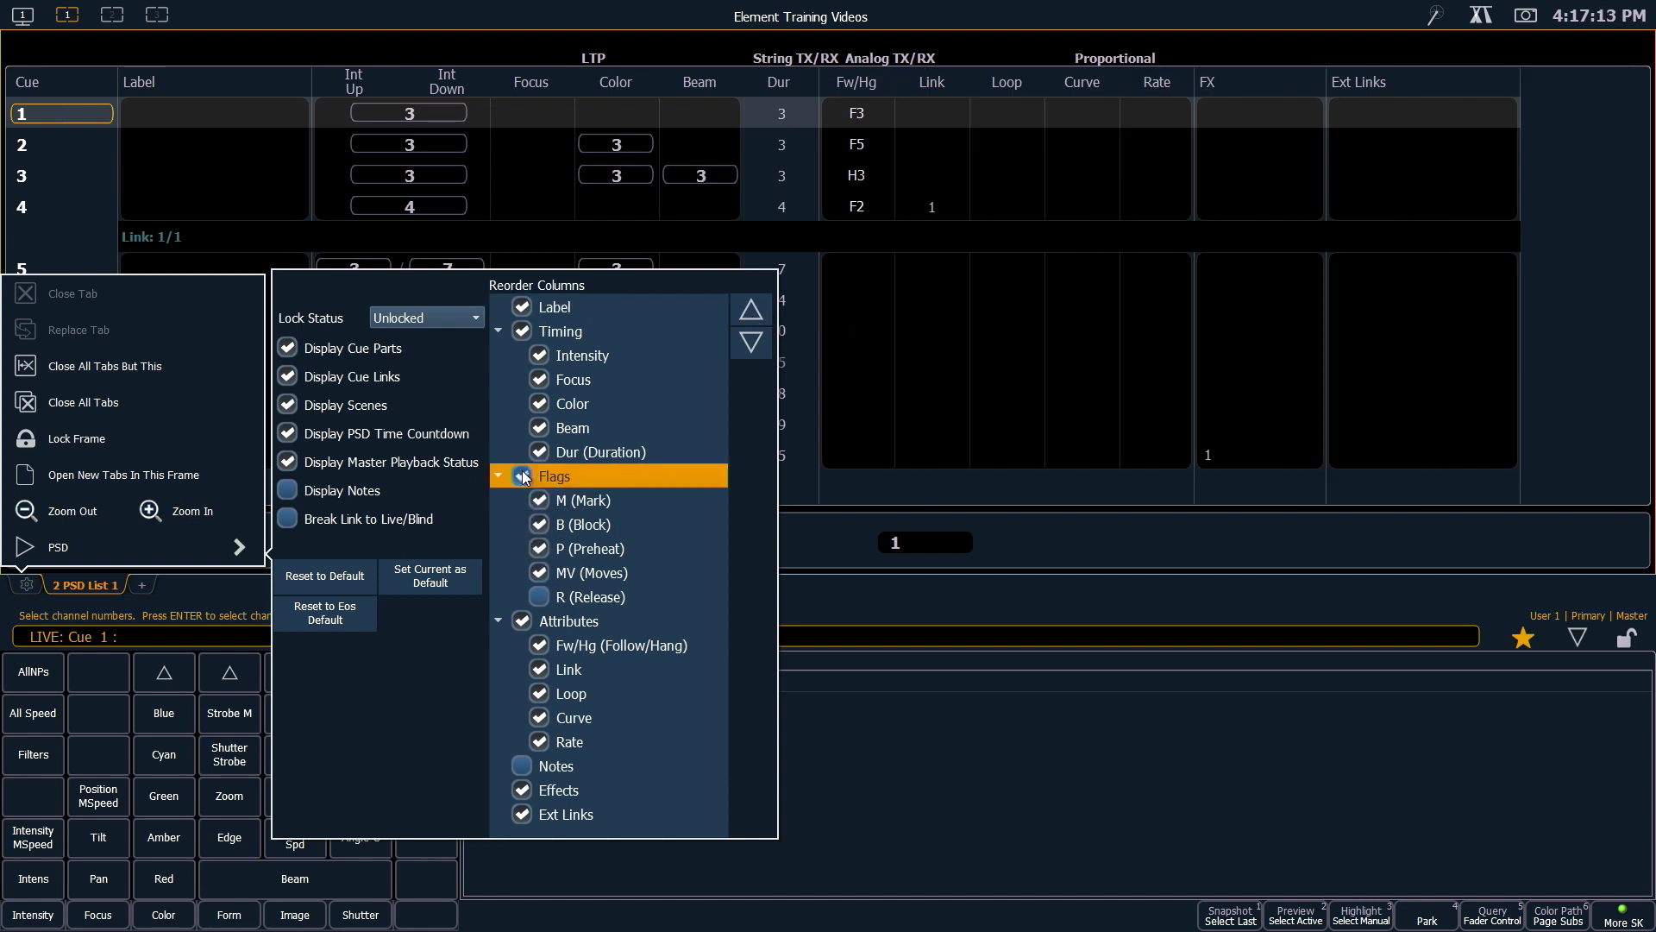
pyautogui.click(541, 502)
pyautogui.click(541, 523)
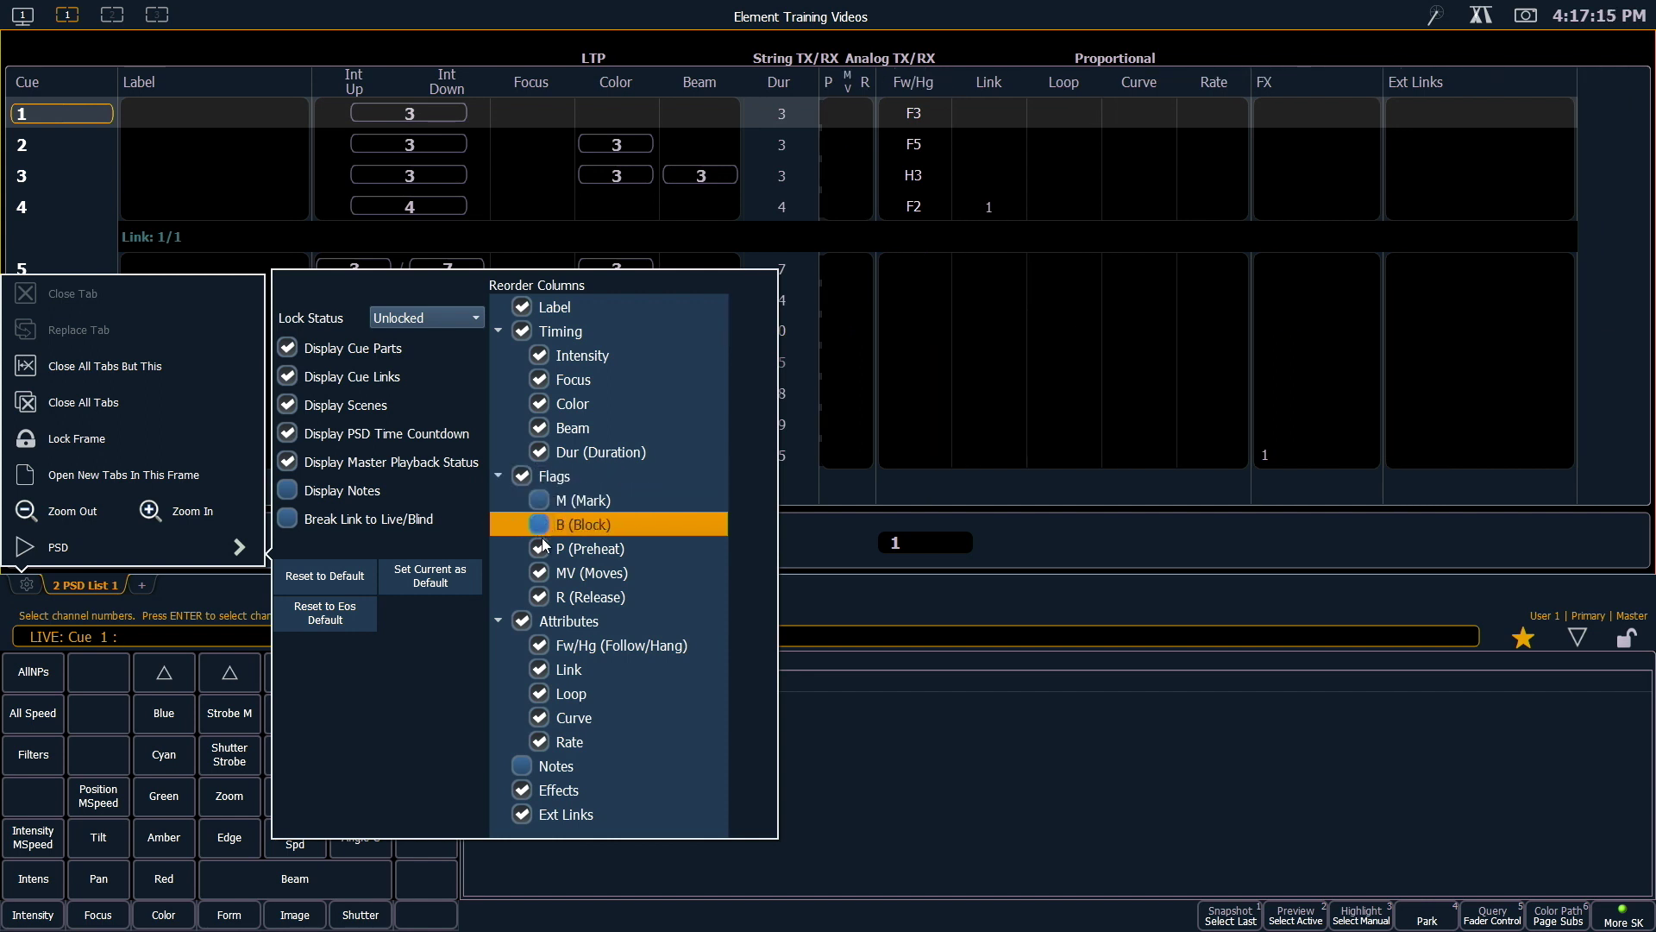
pyautogui.click(542, 549)
pyautogui.click(541, 549)
pyautogui.click(541, 525)
pyautogui.click(542, 501)
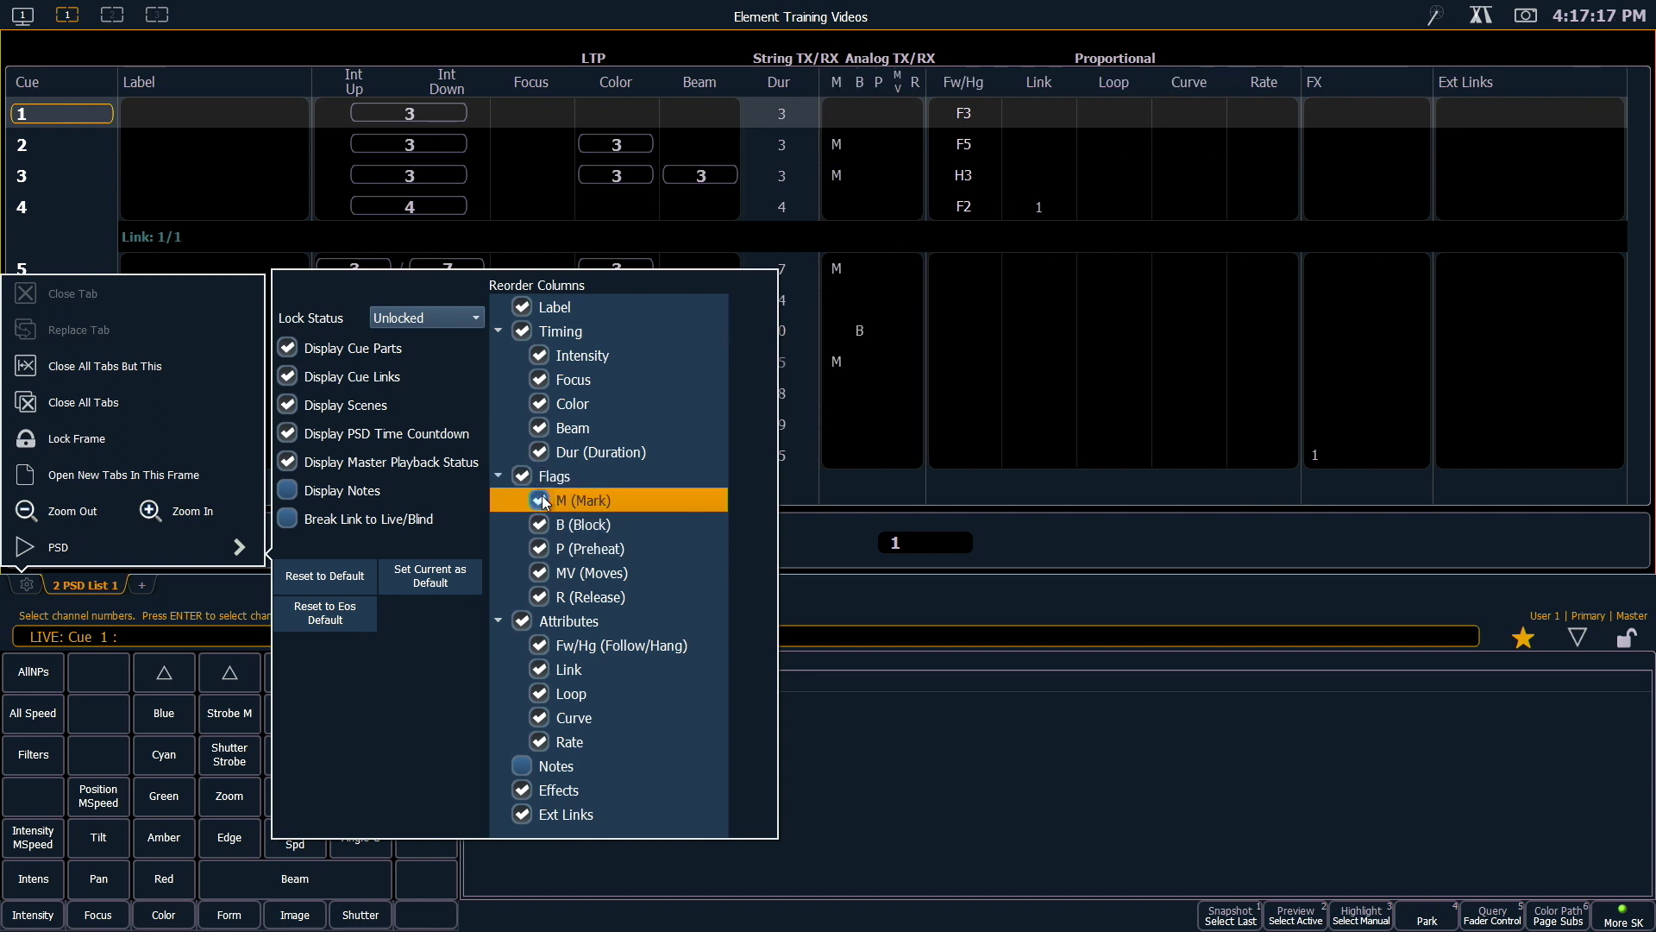
pyautogui.click(343, 609)
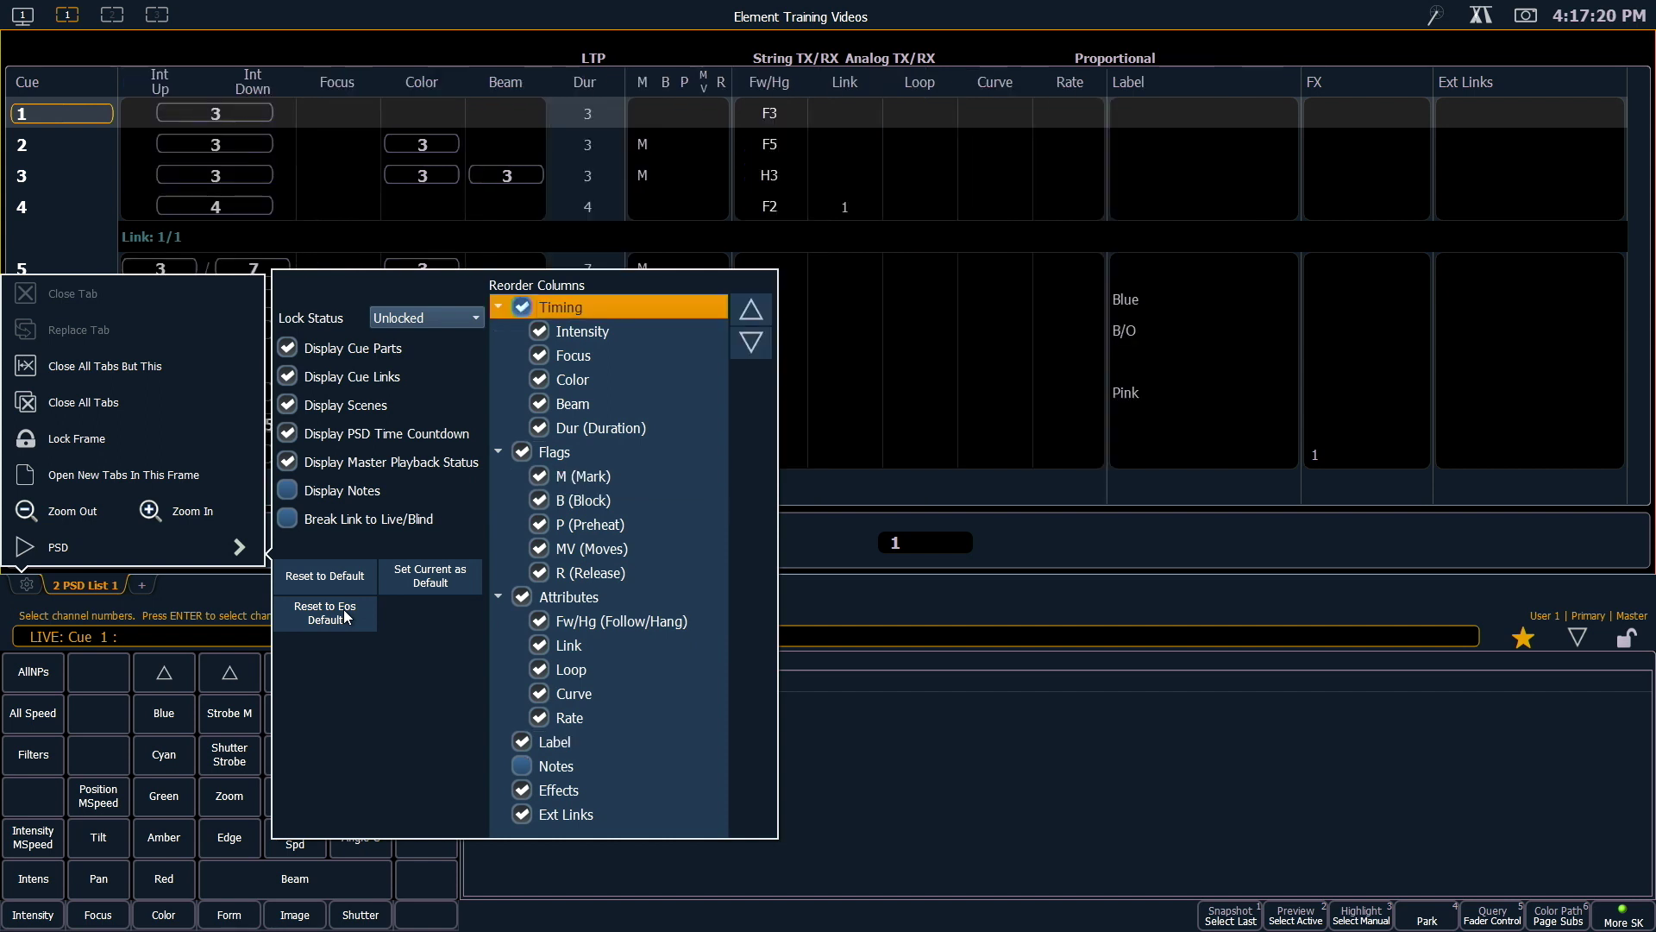
# Save the PSD column layout as Tab 2's default with Set Current as Default.
pyautogui.click(428, 581)
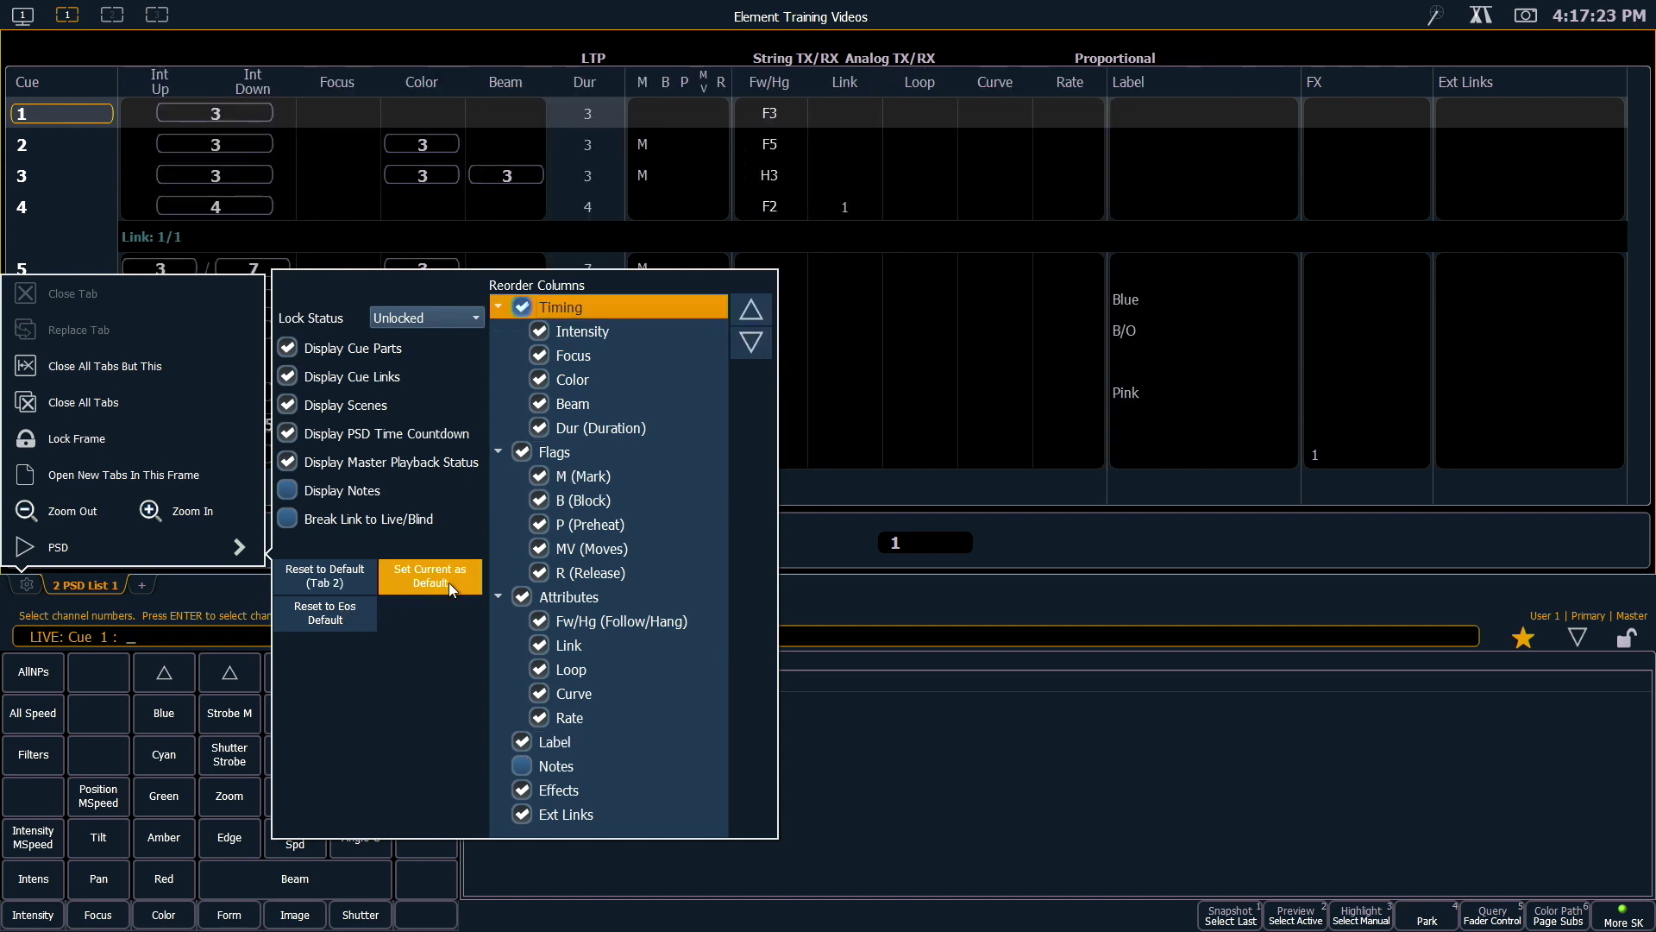